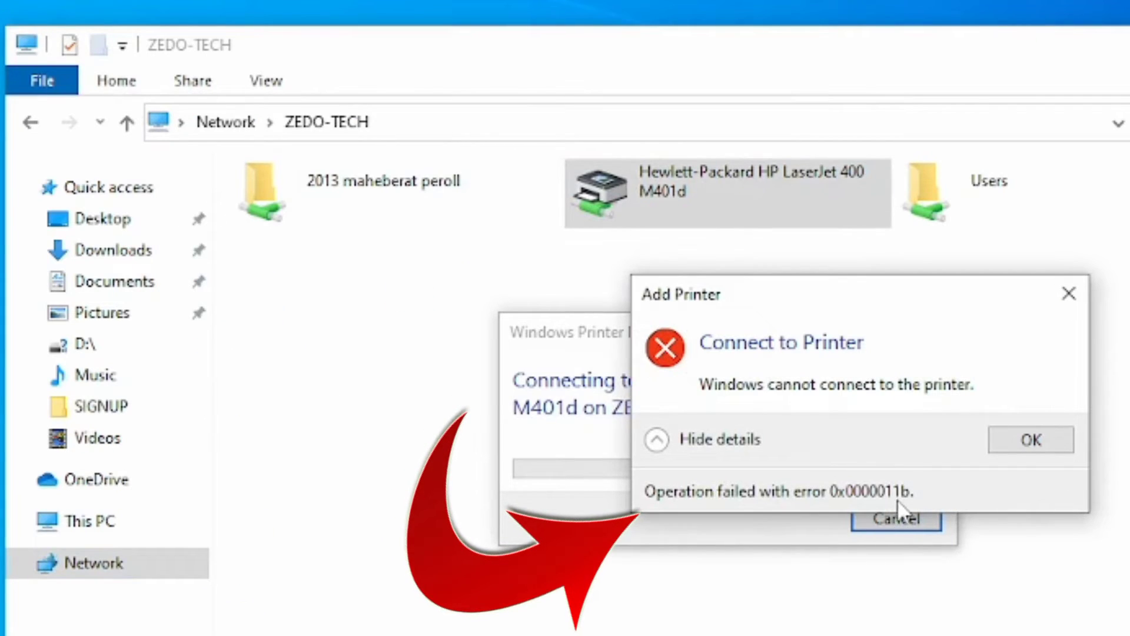
# Dismiss the printer connection error, then find and open Registry Editor, allowing it to make changes to the device
pyautogui.click(1024, 439)
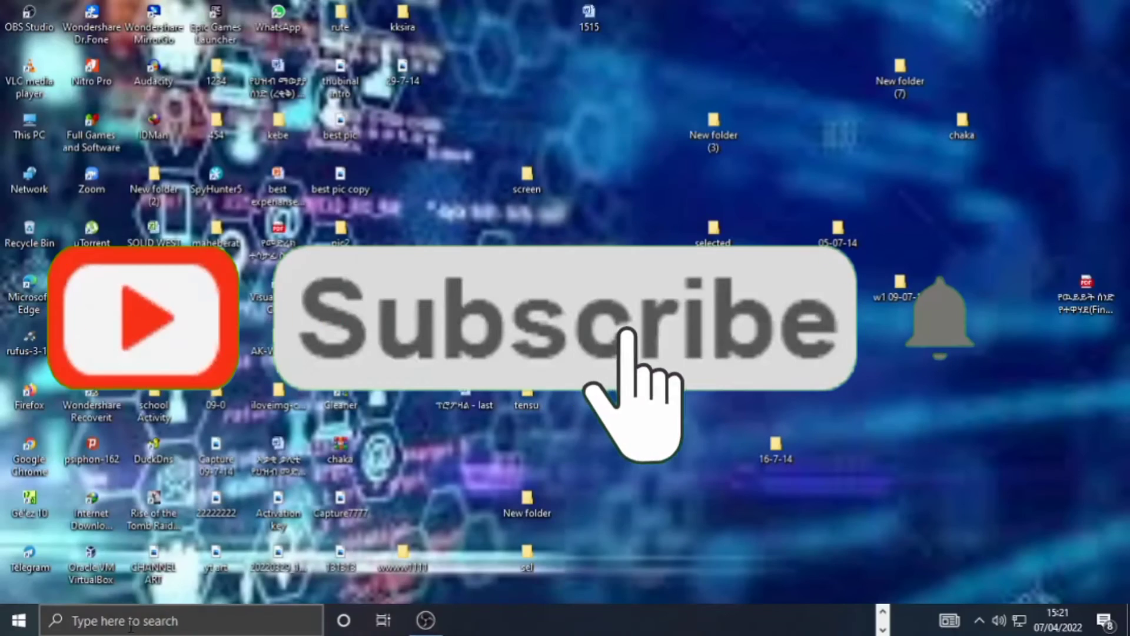
pyautogui.click(131, 622)
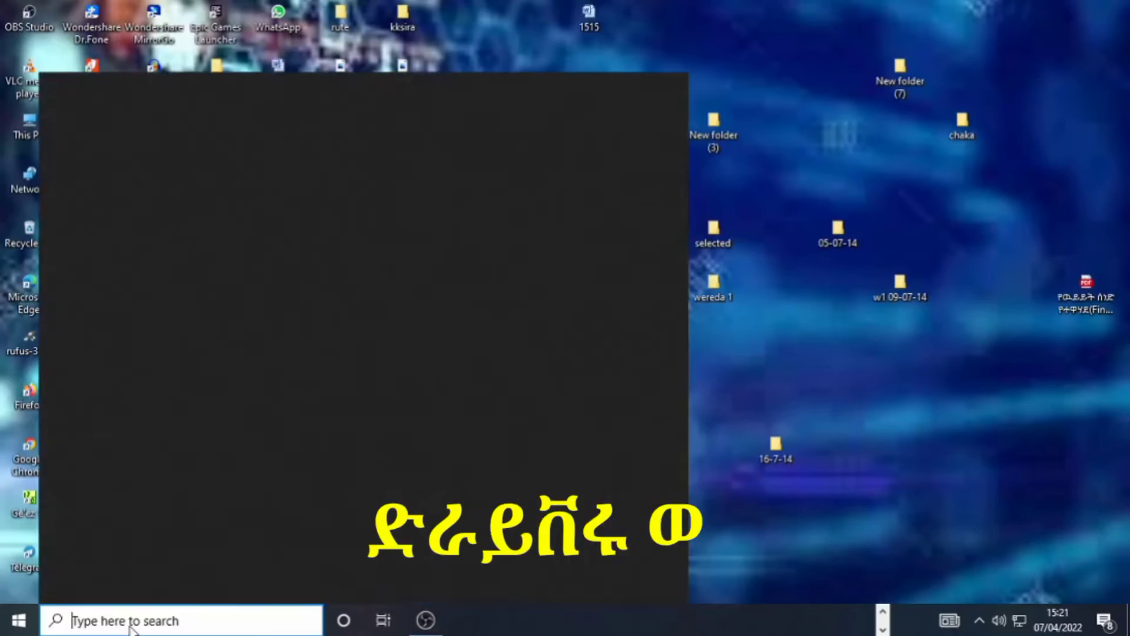
pyautogui.write('re')
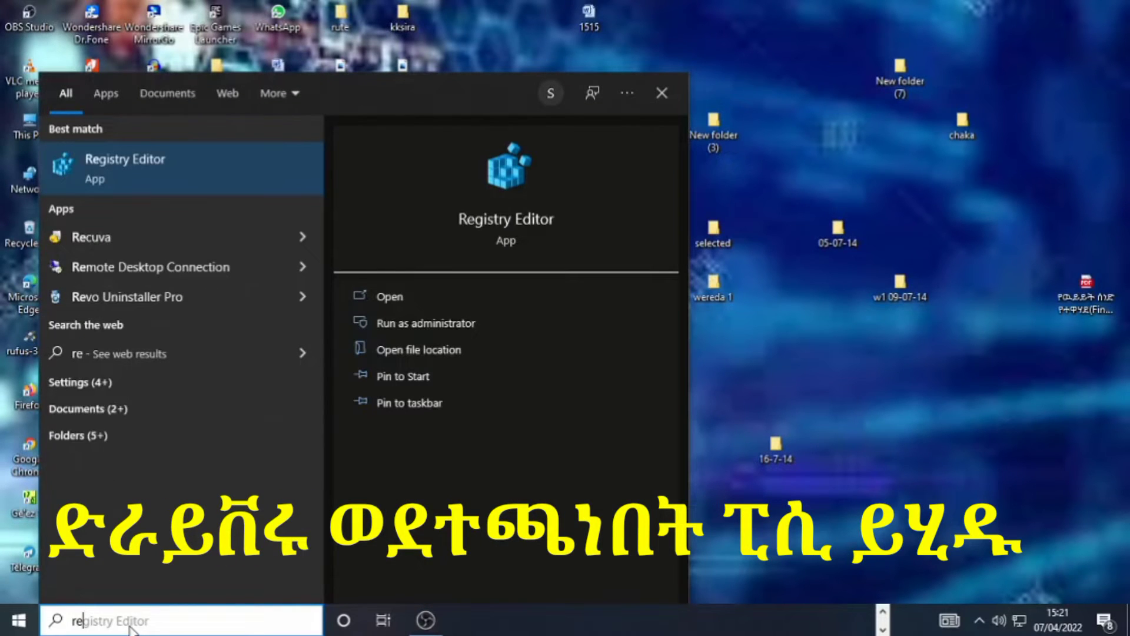
pyautogui.write('g')
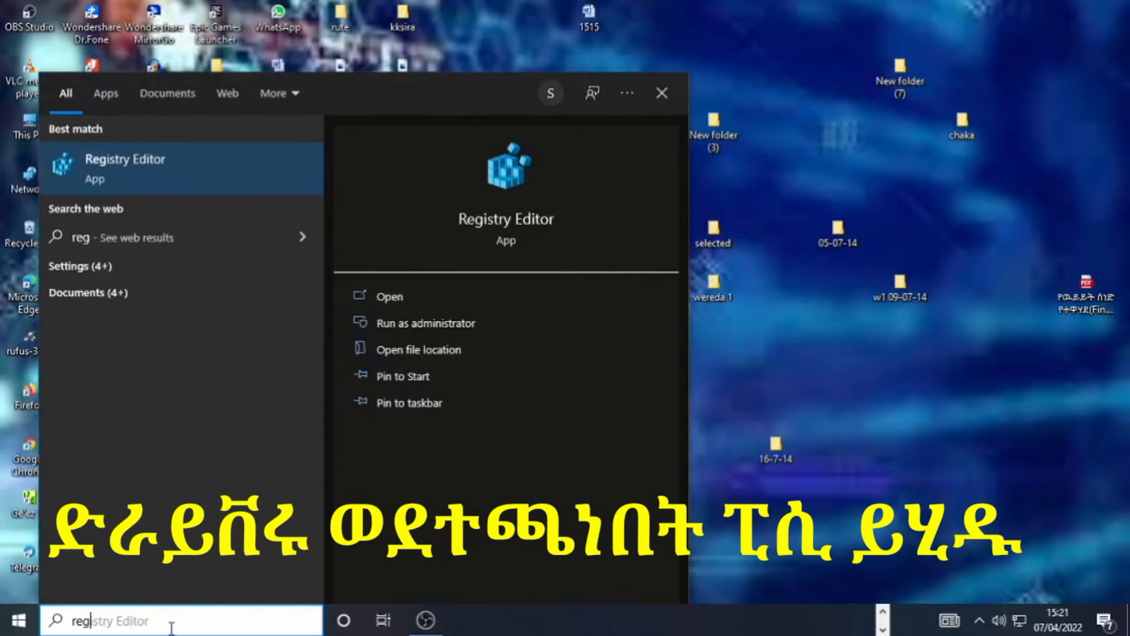
pyautogui.write('edti')
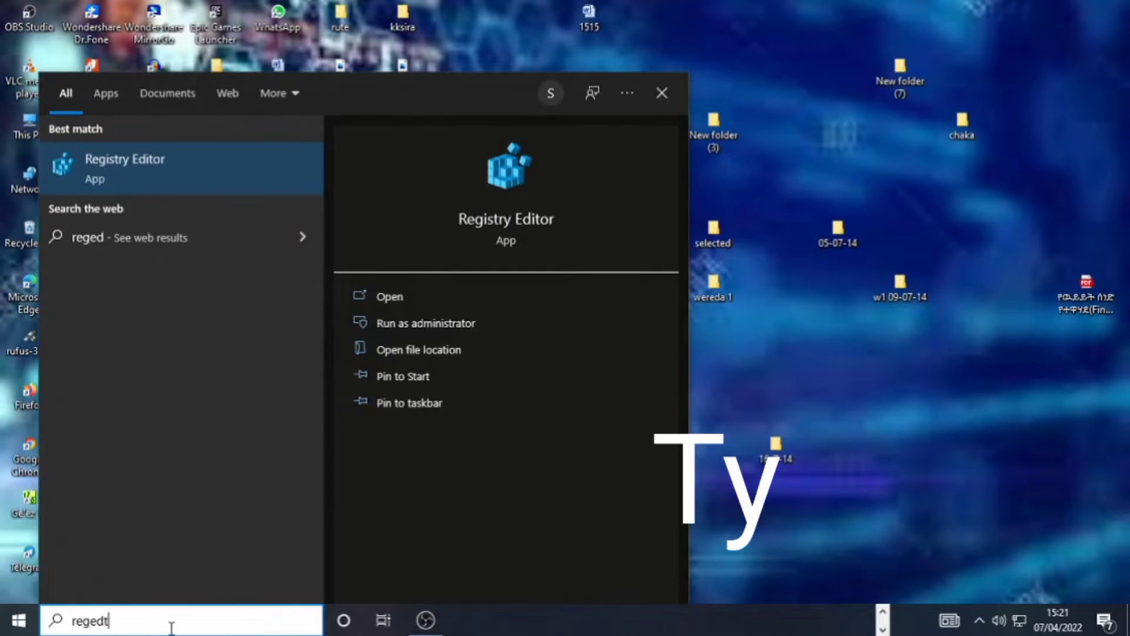
pyautogui.press('BackSpace')
pyautogui.press('BackSpace')
pyautogui.press('BackSpace')
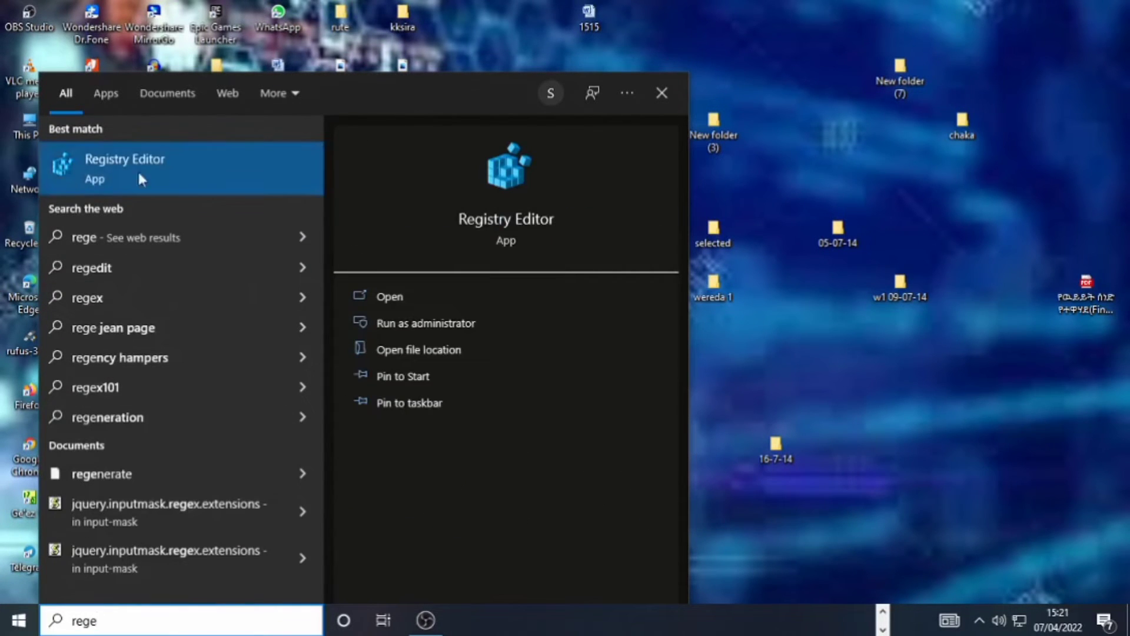
pyautogui.click(120, 162)
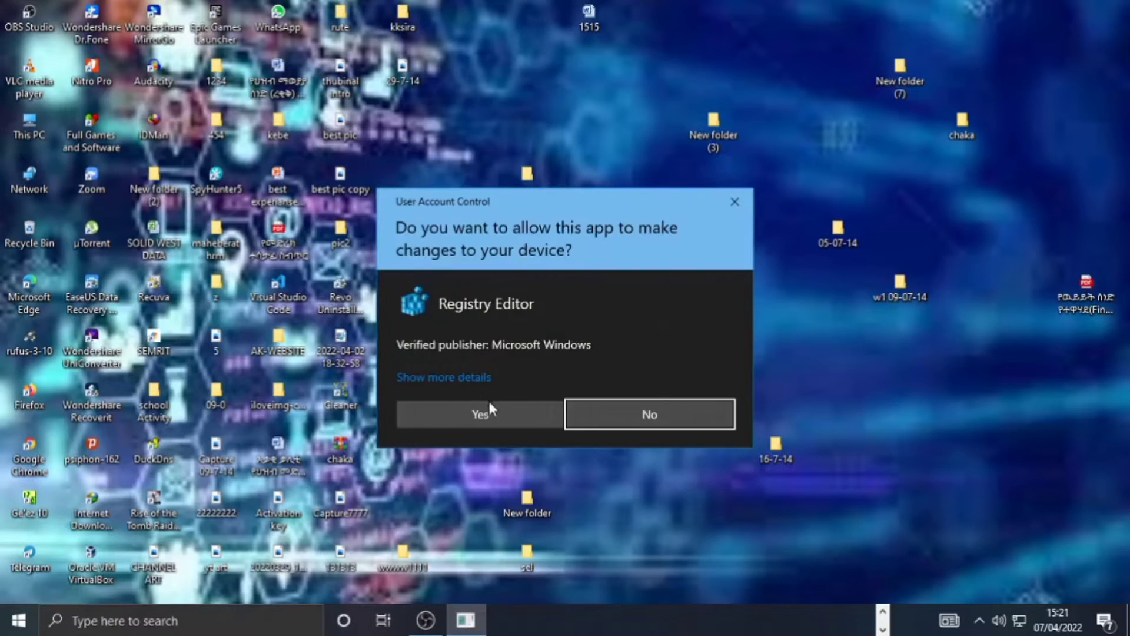
pyautogui.click(483, 411)
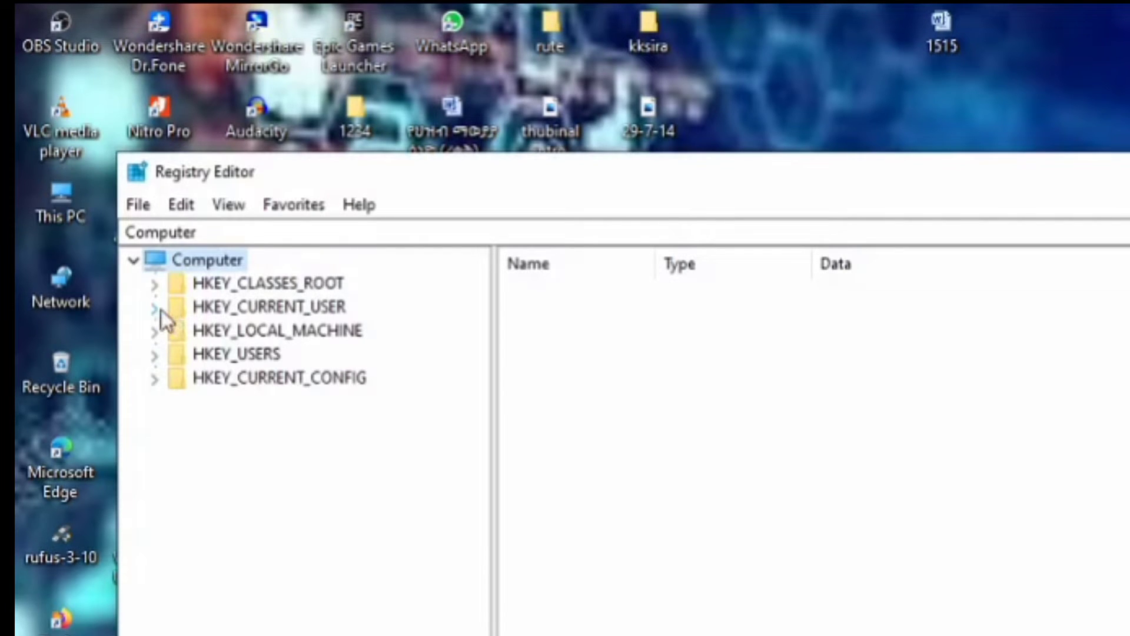
# Navigate to the registry key HKEY_LOCAL_MACHINE\SYSTEM\CurrentControlSet\Control\Print and display its values
pyautogui.click(154, 331)
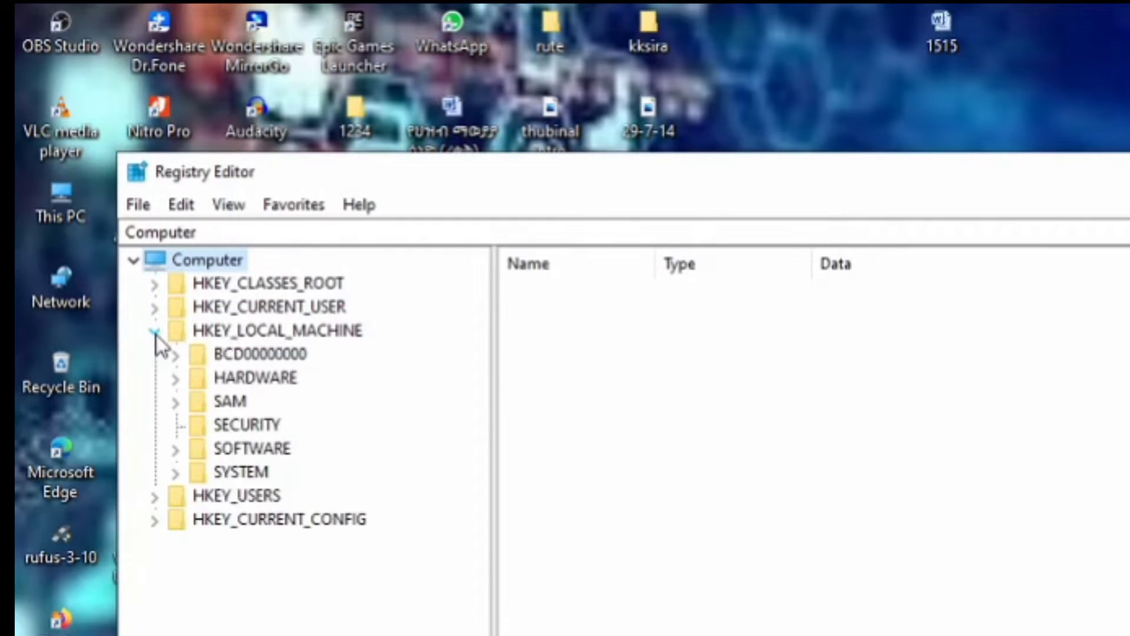
pyautogui.click(174, 472)
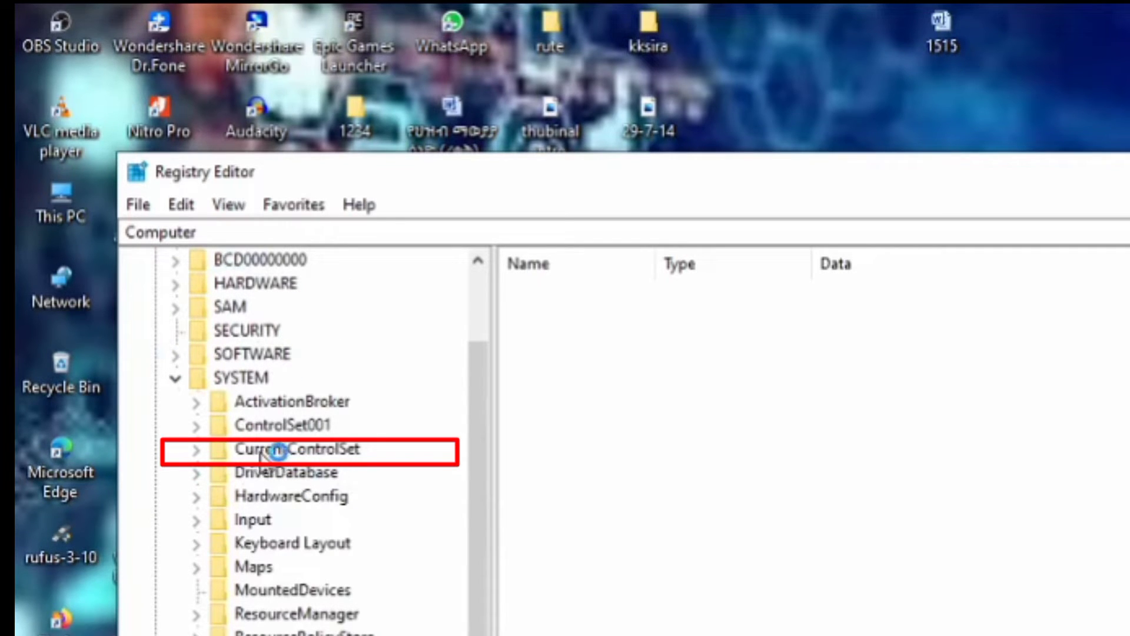
pyautogui.click(197, 451)
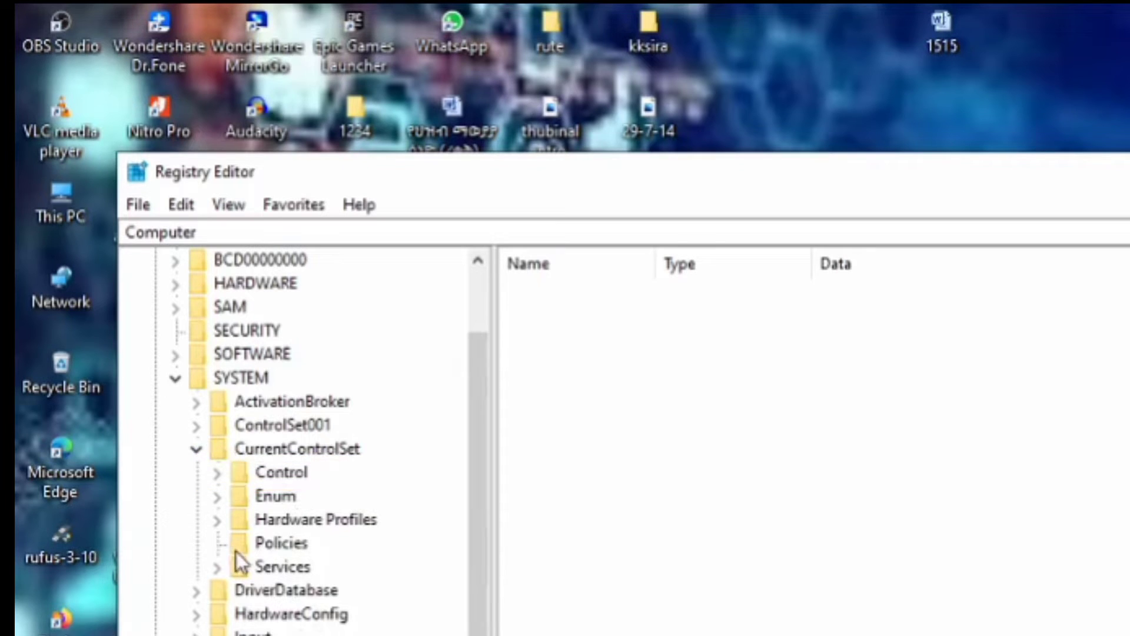
pyautogui.click(217, 472)
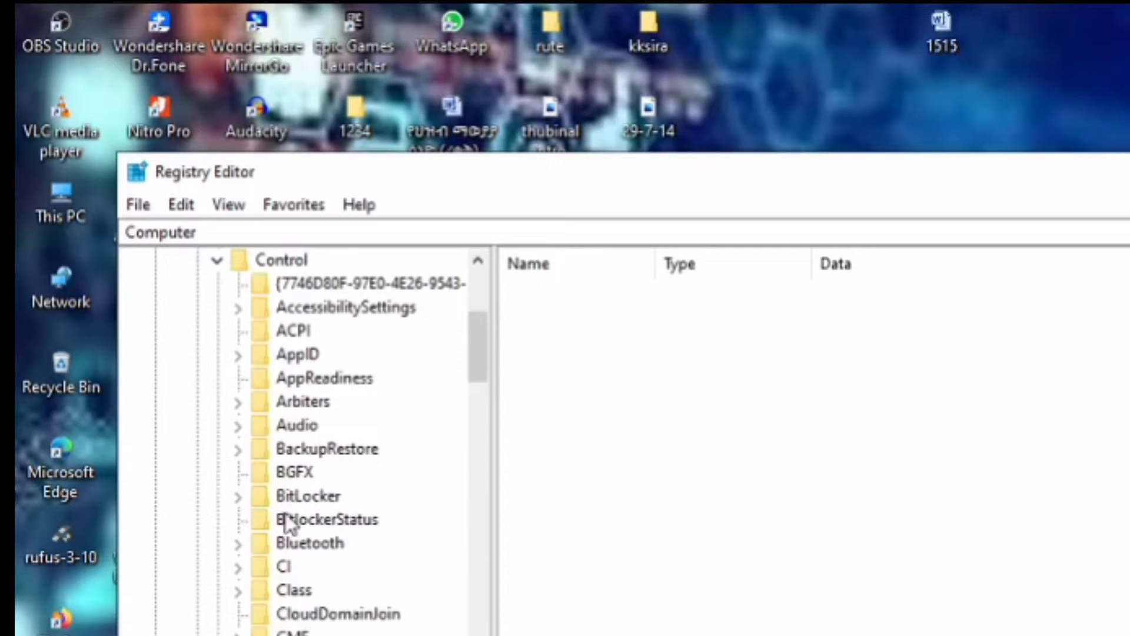
pyautogui.scroll(-17, 303, 565)
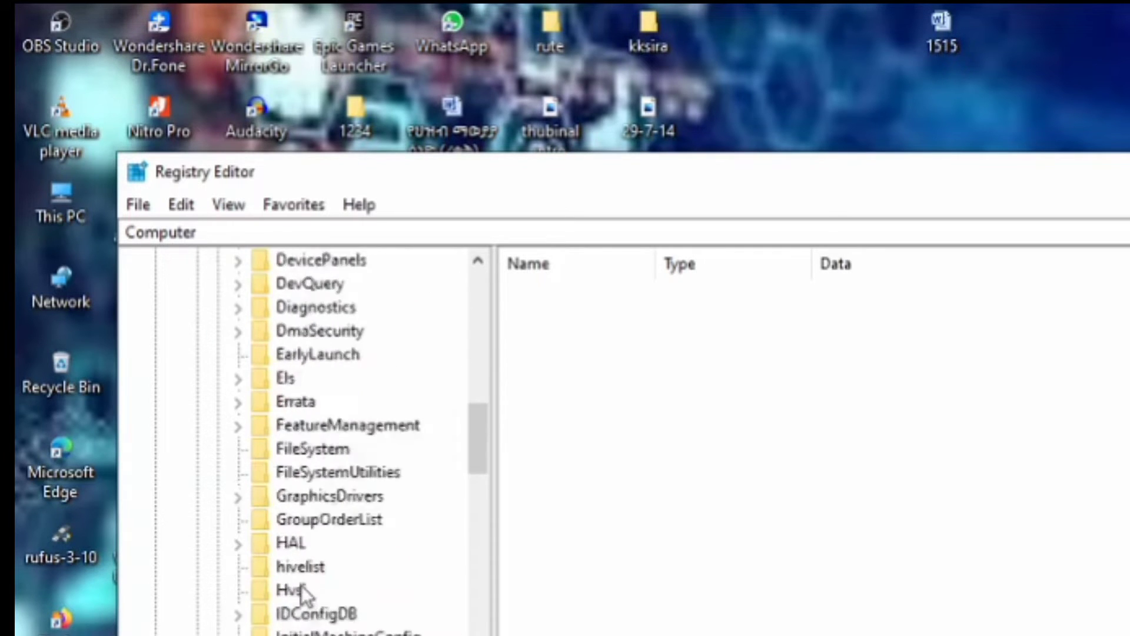
pyautogui.scroll(-5, 309, 615)
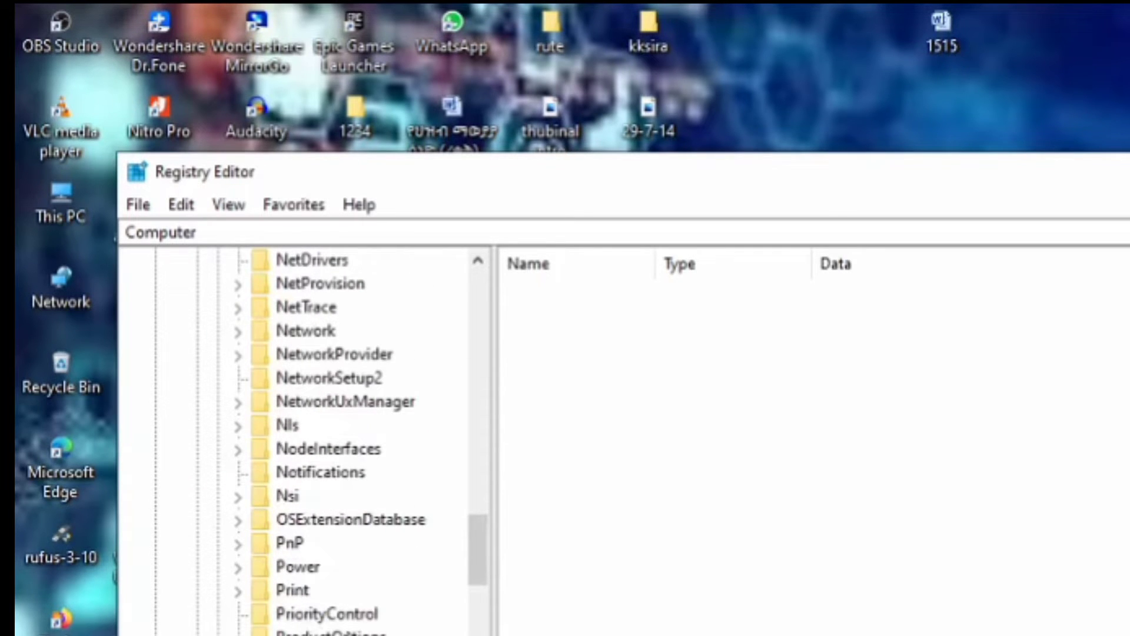
pyautogui.click(239, 591)
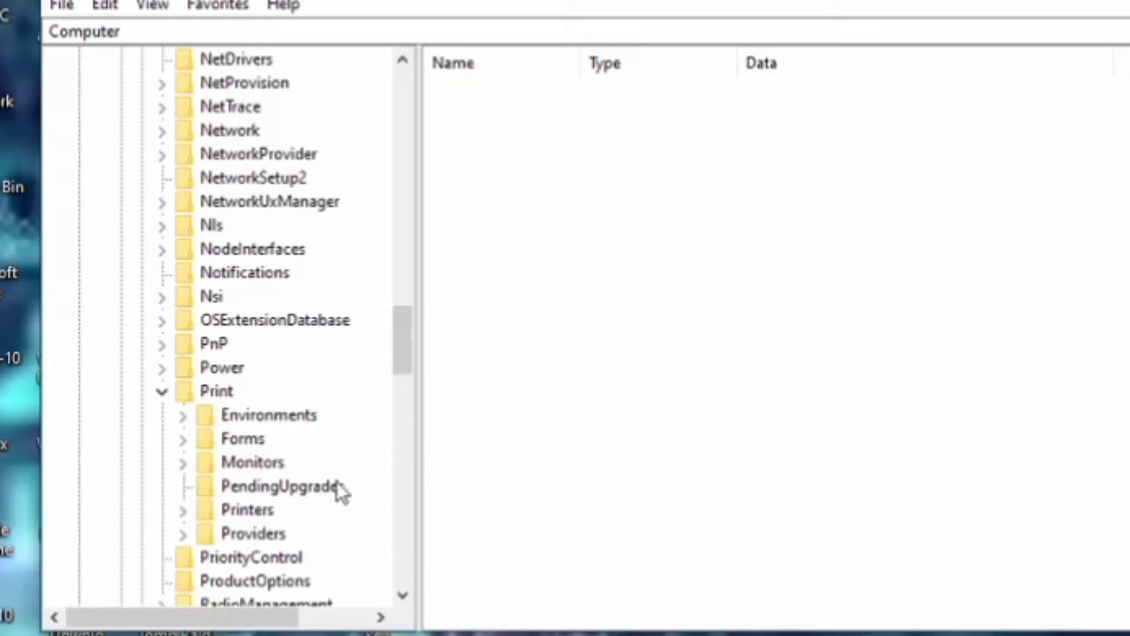
pyautogui.click(209, 391)
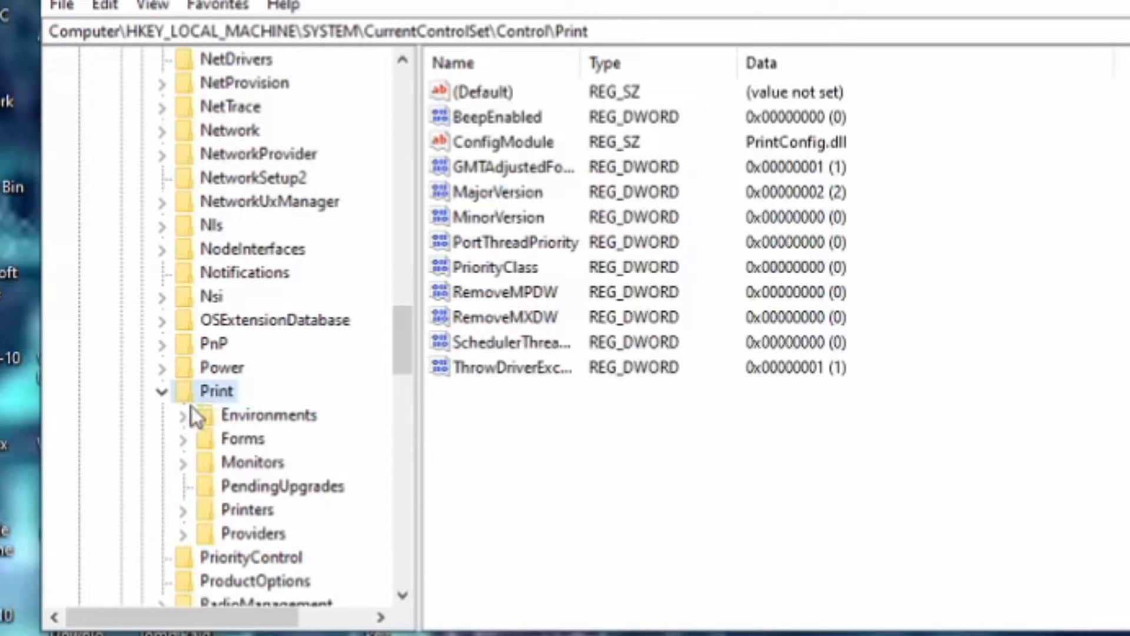
pyautogui.click(161, 392)
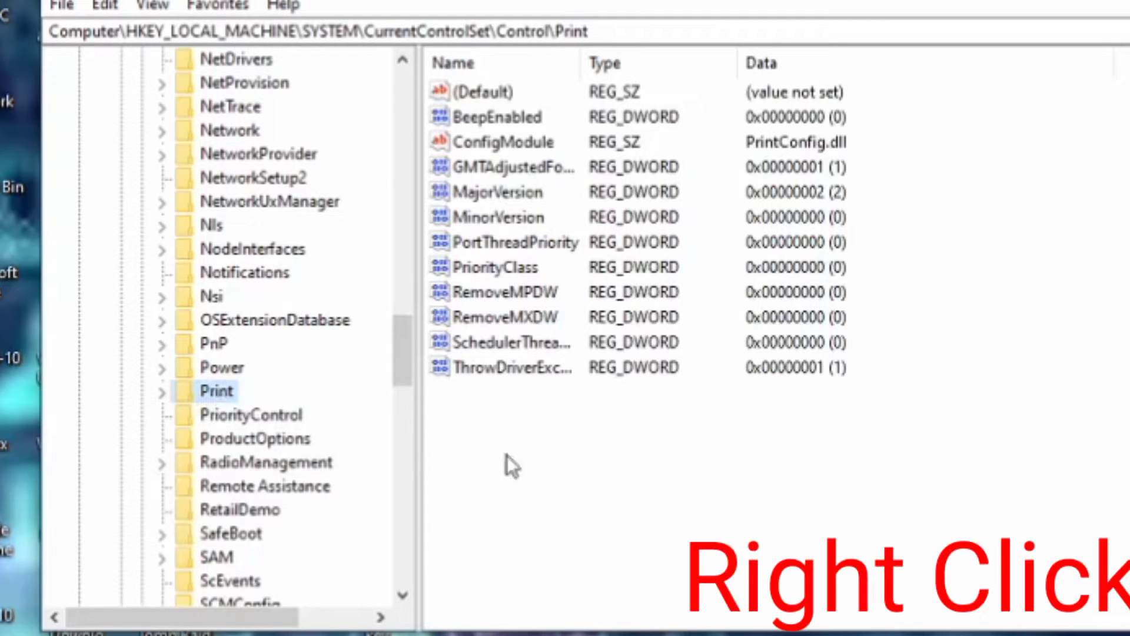
# Create a new DWORD (32-bit) value in the Print key and name it RpcAuthnLevelPrivacyEnabled
pyautogui.rightClick(545, 446)
pyautogui.moveTo(596, 462)
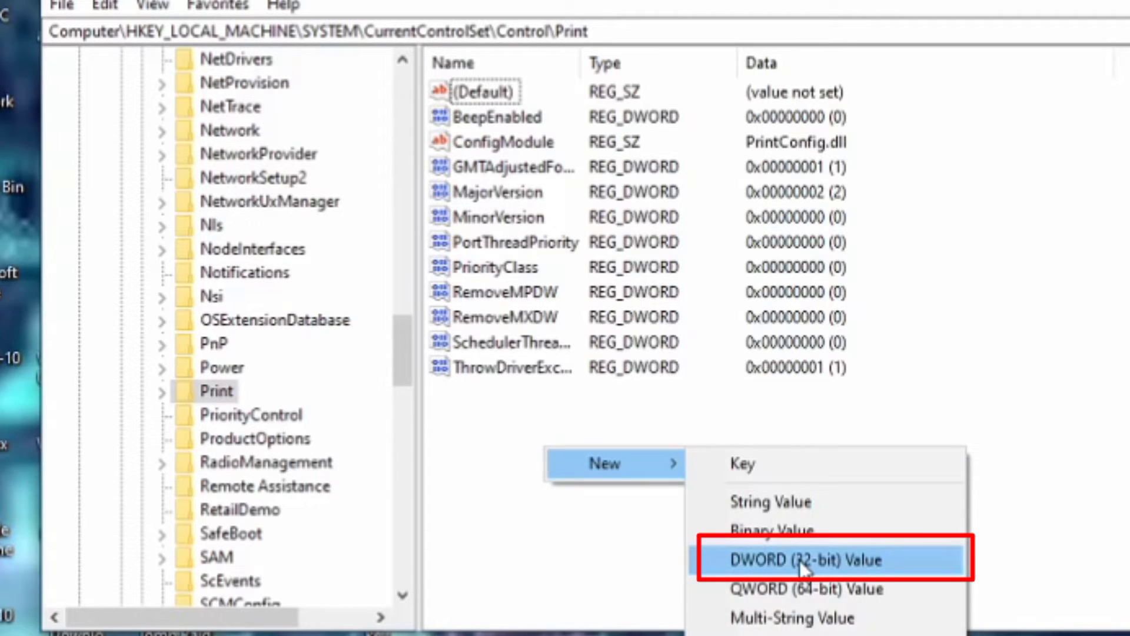
pyautogui.click(801, 563)
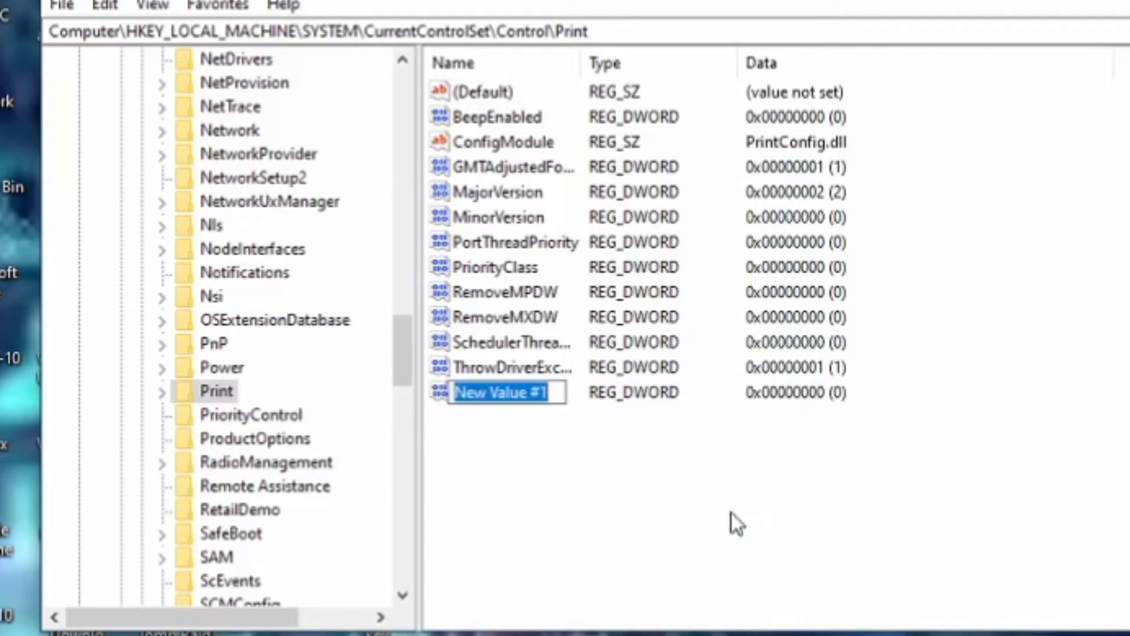
pyautogui.write('RpcAuthnLevelPrivacyEnabled')
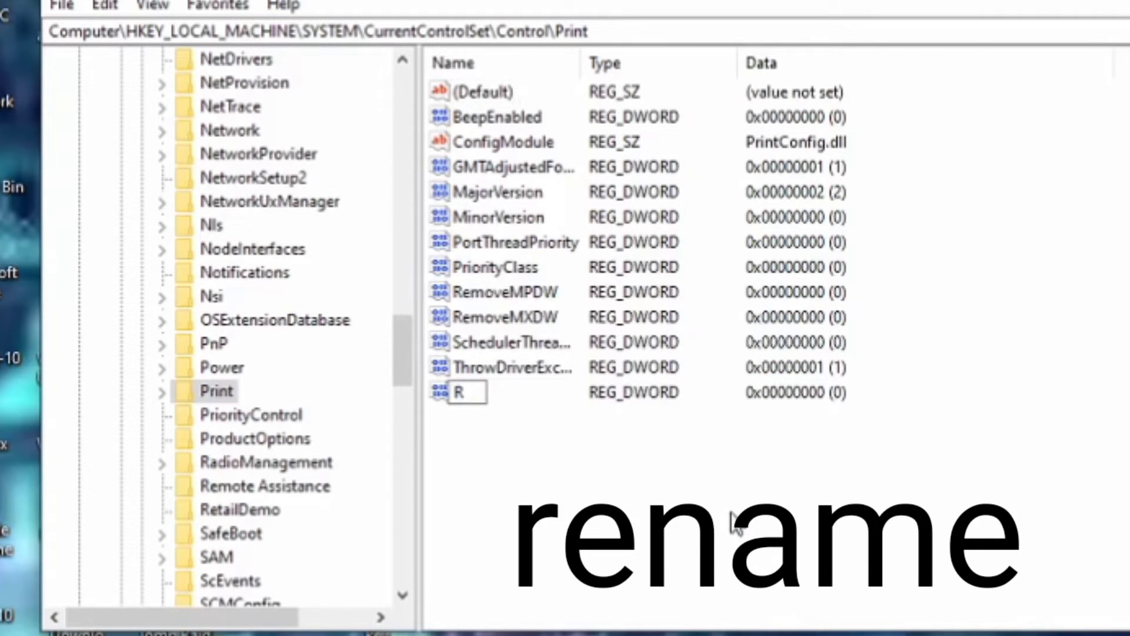
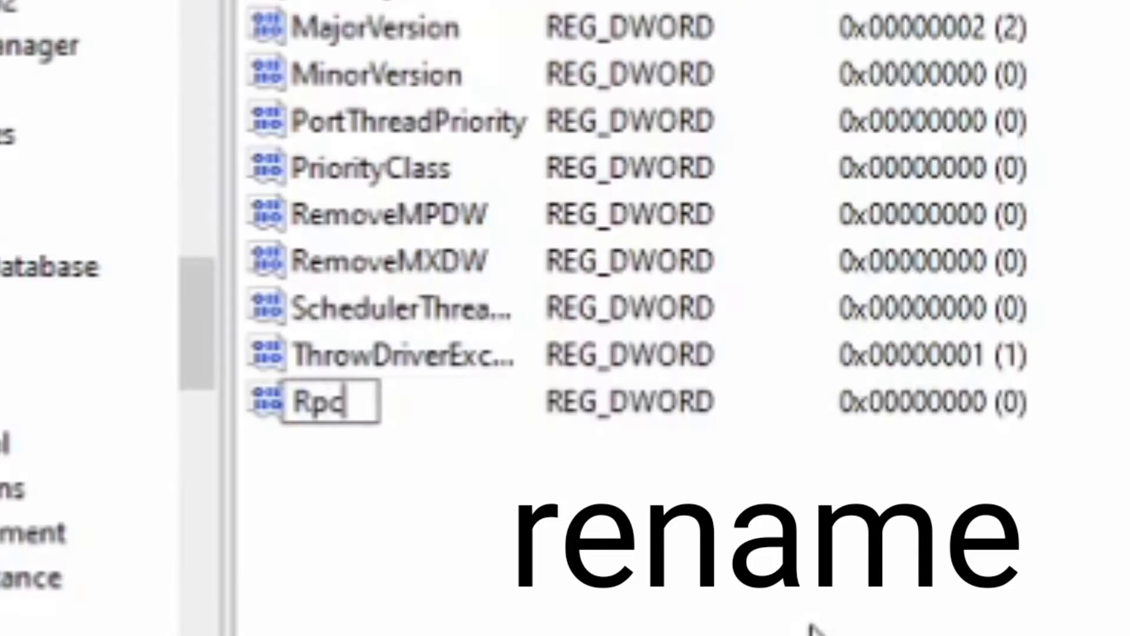
pyautogui.write('pcAu')
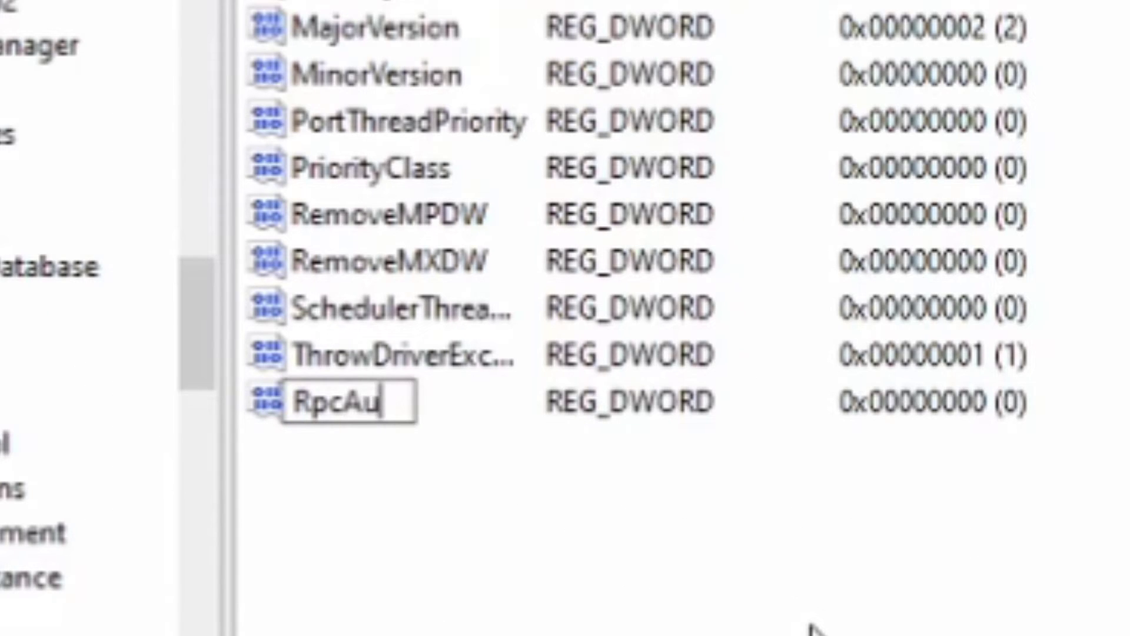
pyautogui.write('th')
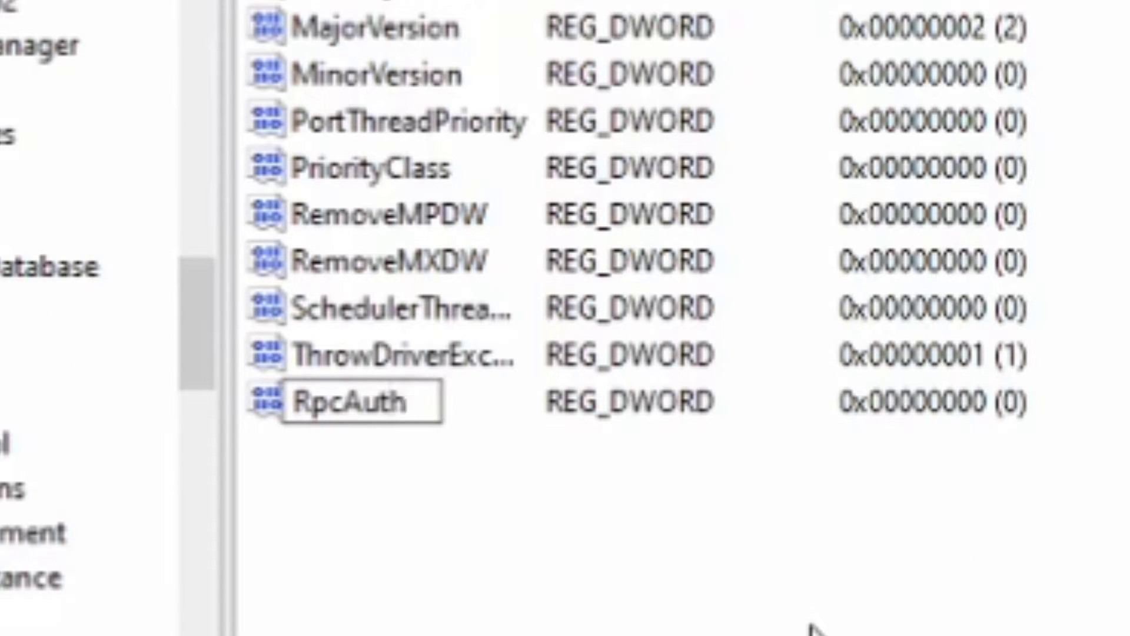
pyautogui.write('nLe')
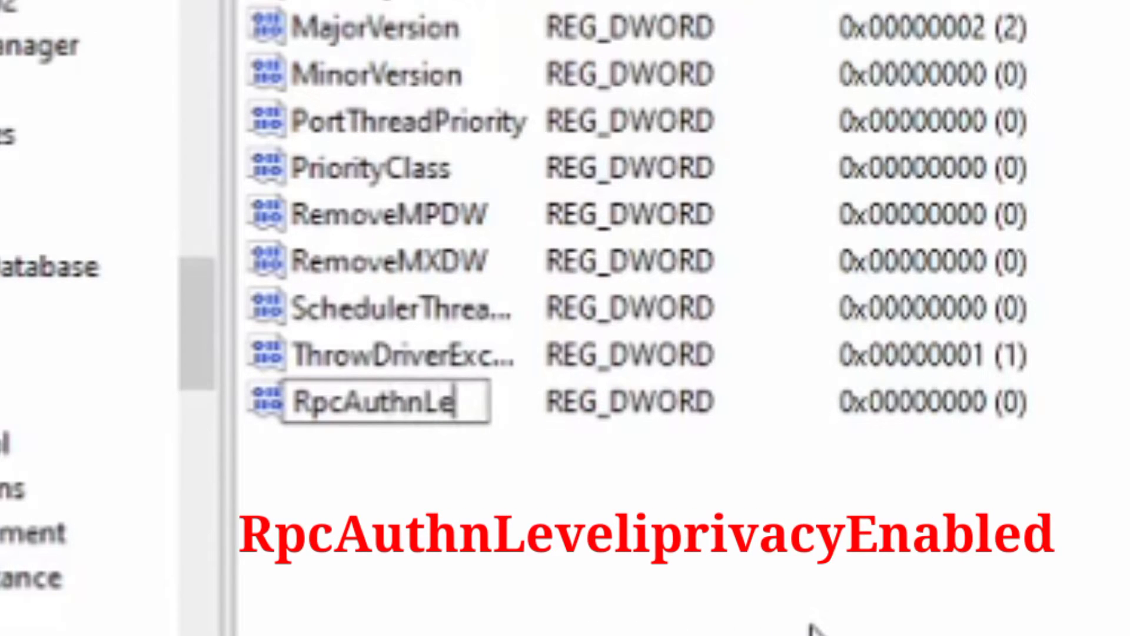
pyautogui.write('vel')
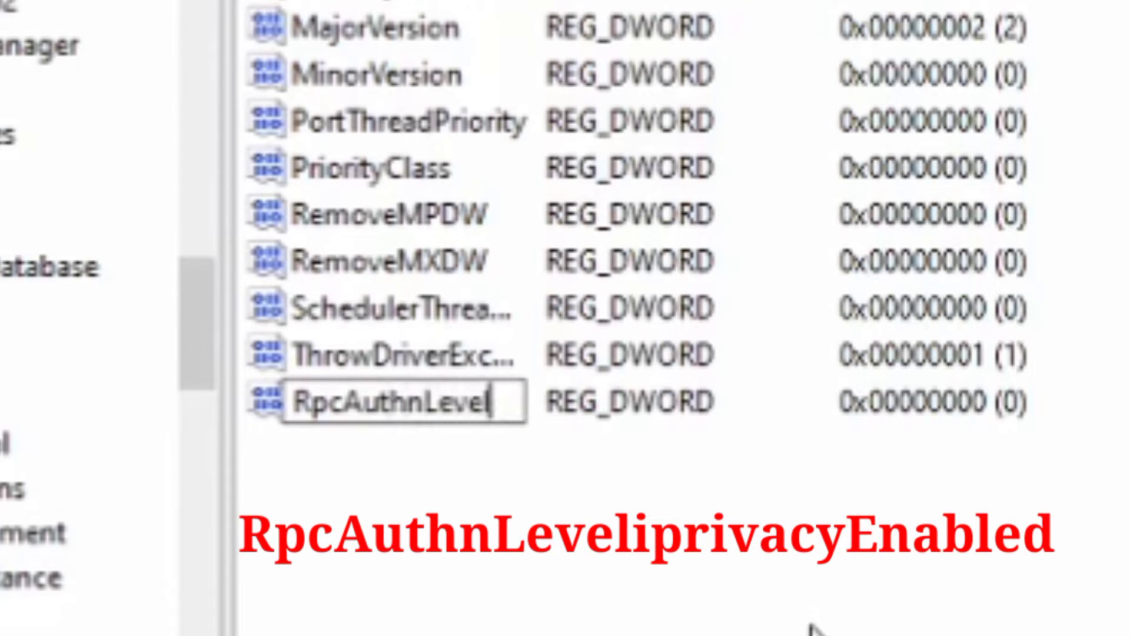
pyautogui.write('P')
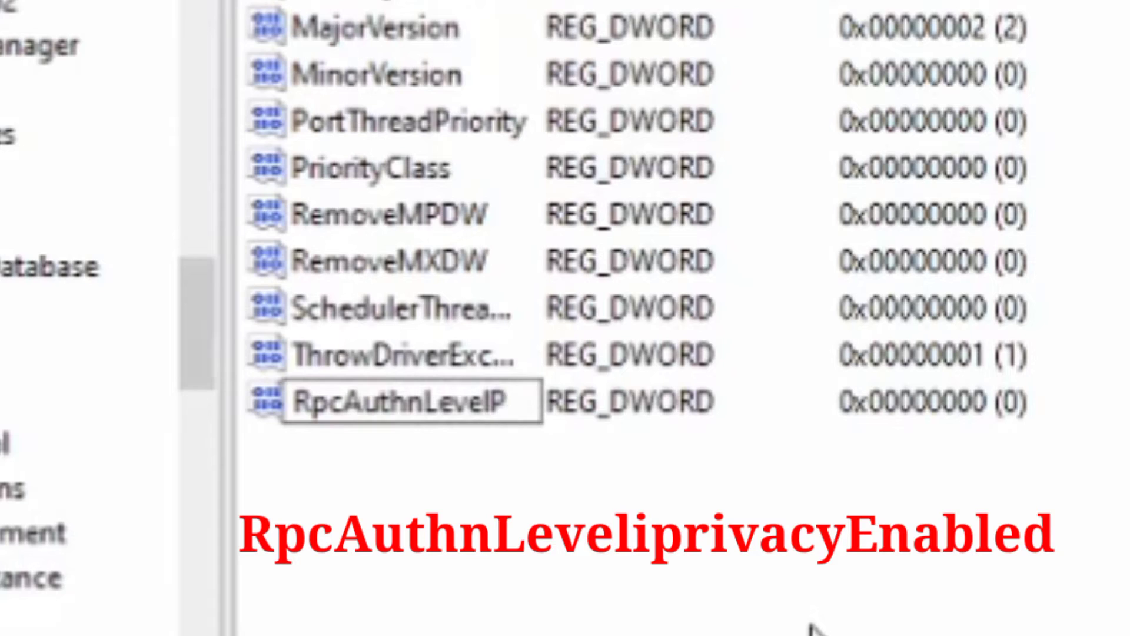
pyautogui.write('riva')
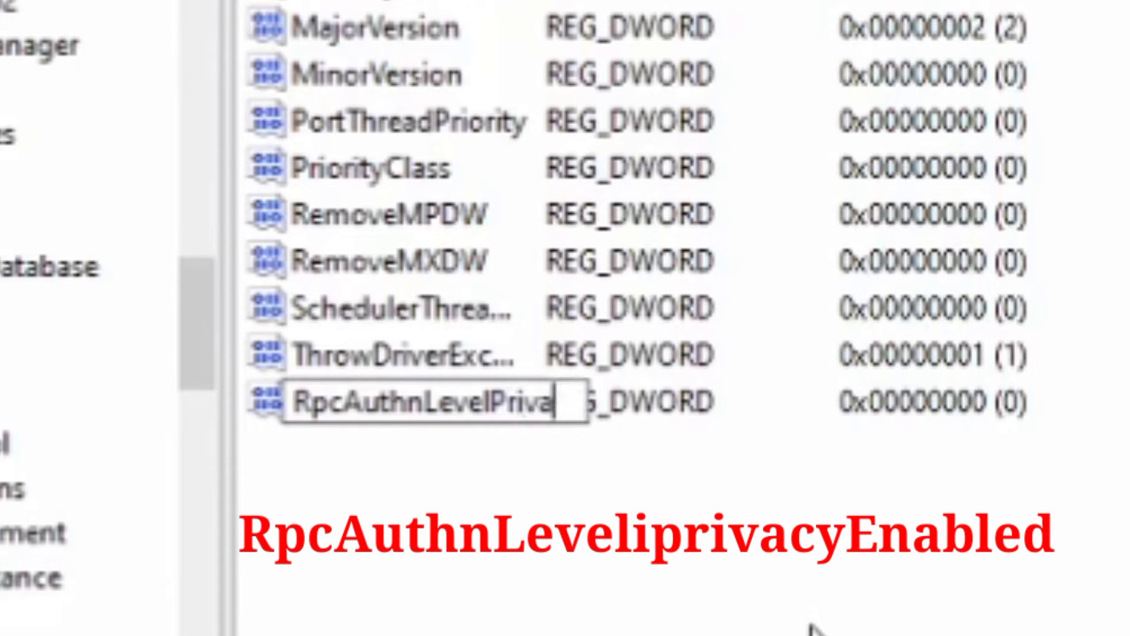
pyautogui.write('cyE')
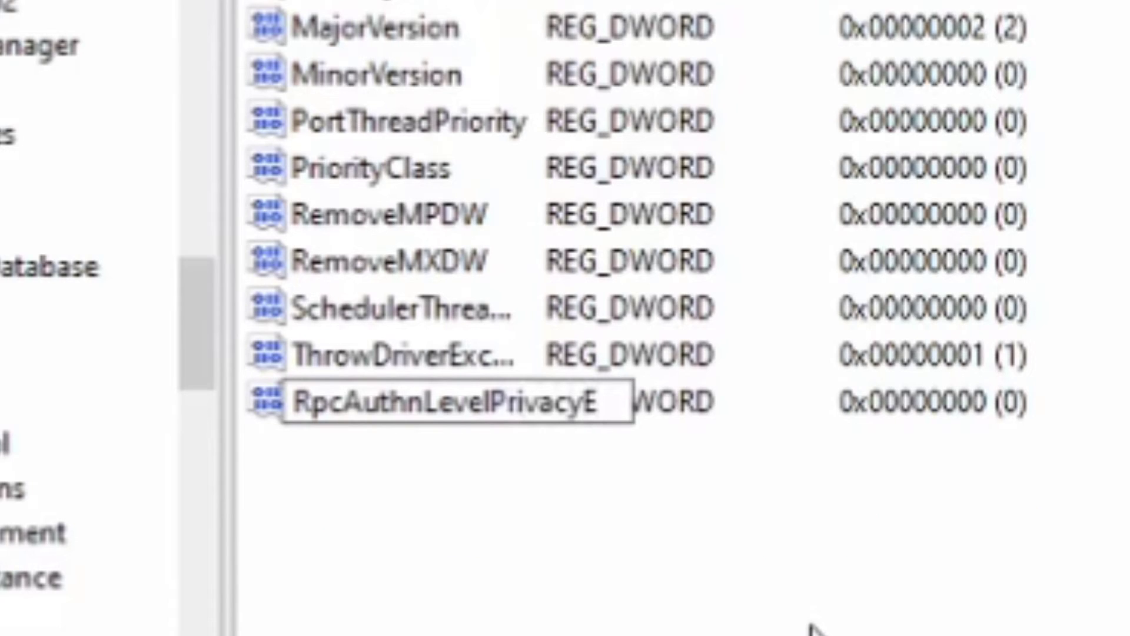
pyautogui.write('n')
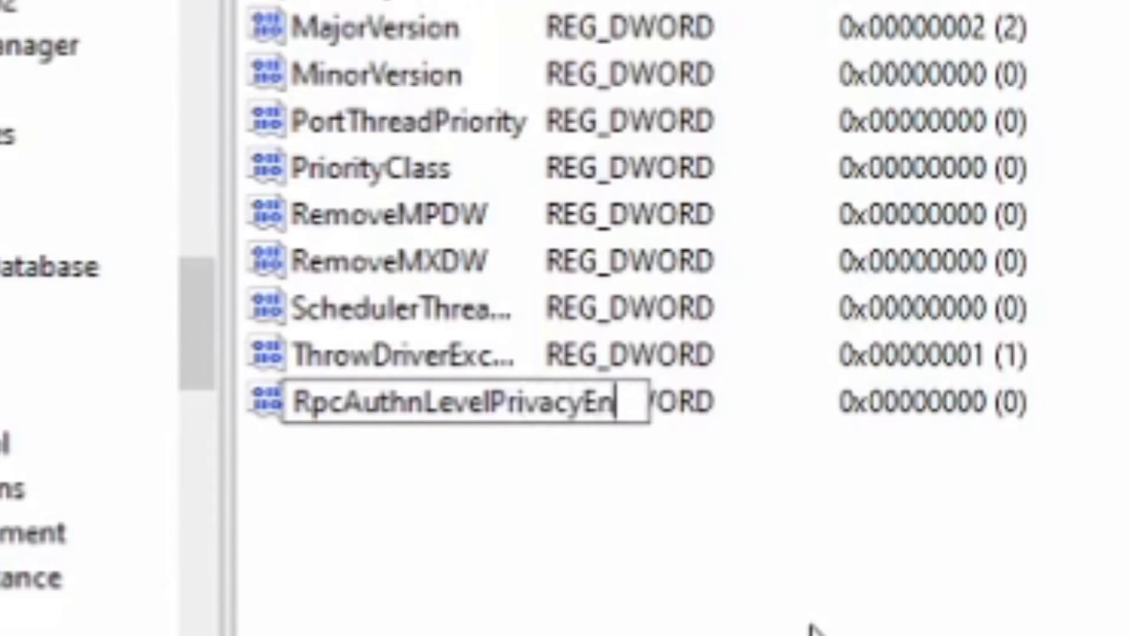
pyautogui.write('abled')
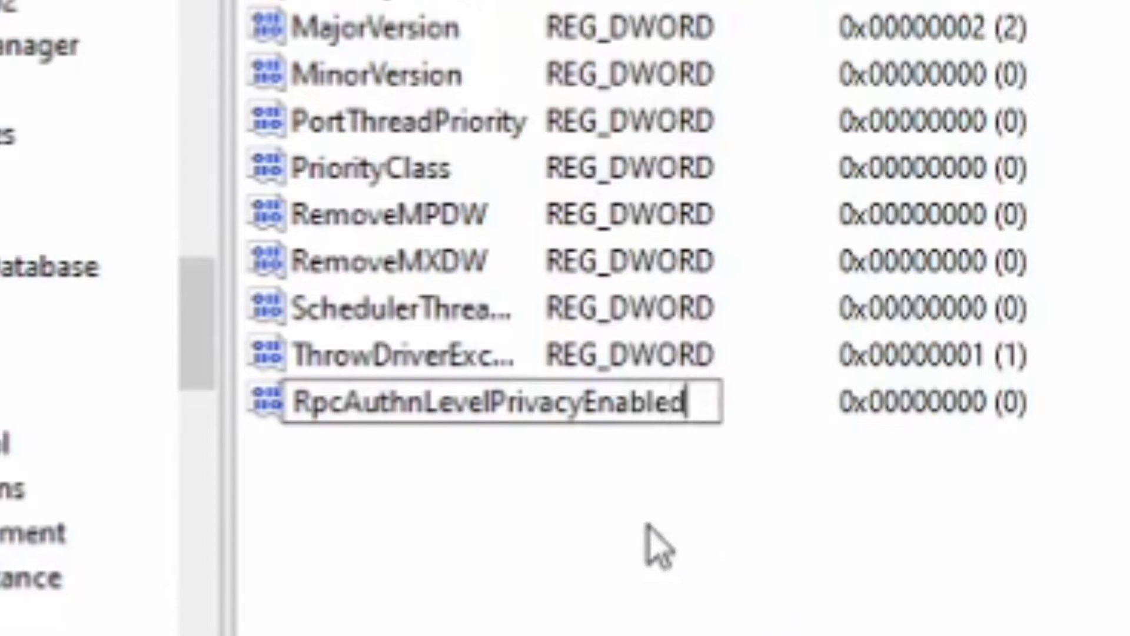
pyautogui.press('Return')
# Modify RpcAuthnLevelPrivacyEnabled and accept 0 as its value data with the hexadecimal base
pyautogui.rightClick(424, 412)
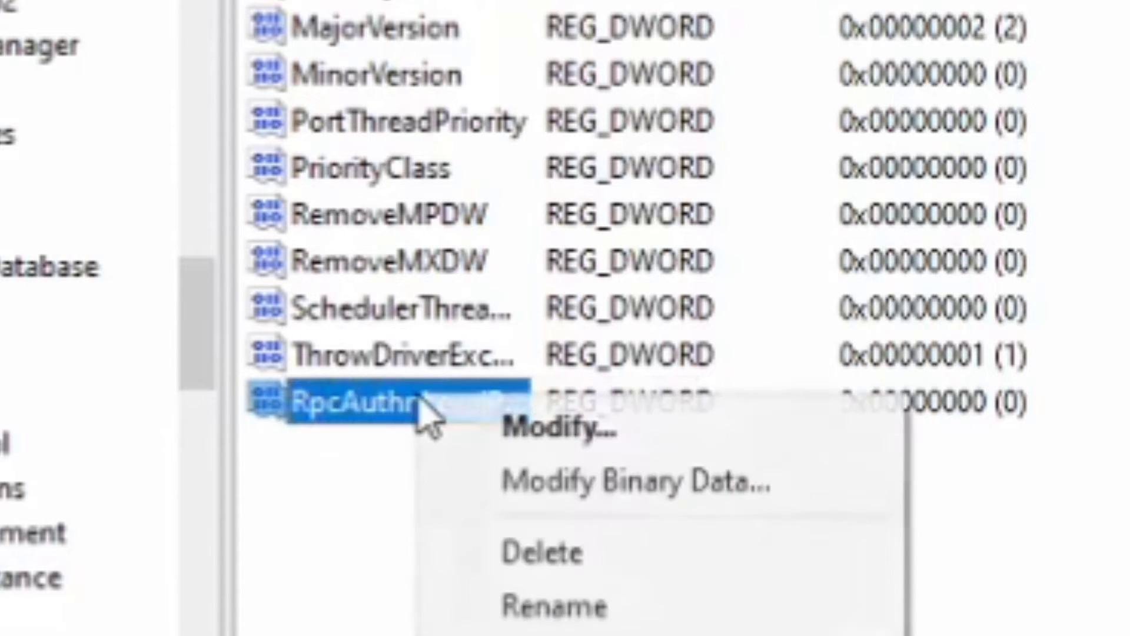
pyautogui.click(521, 432)
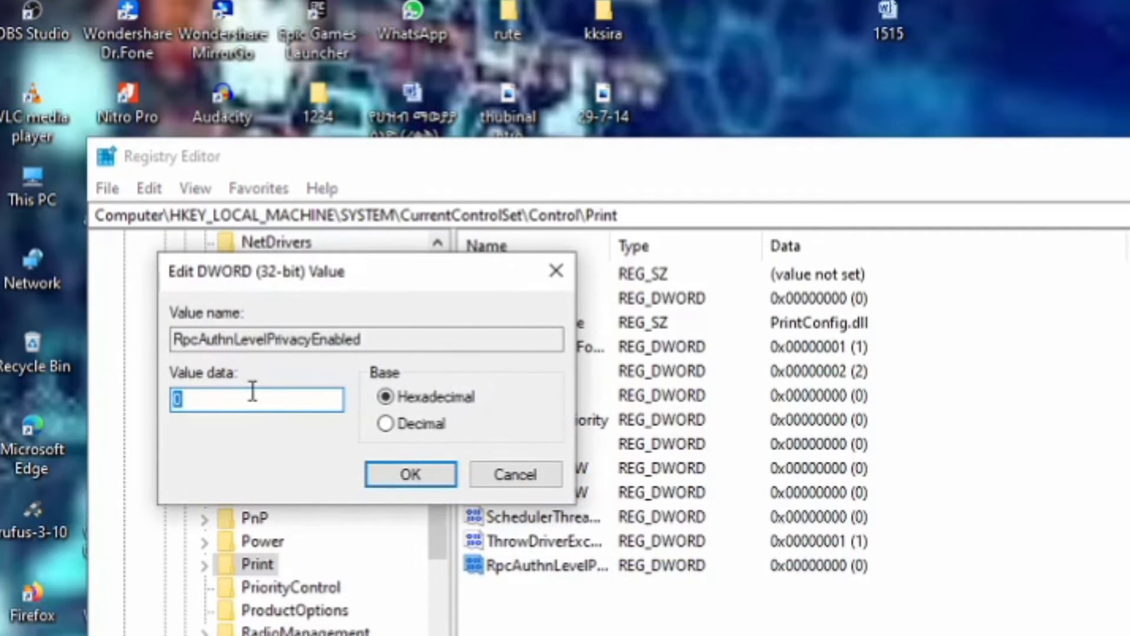
pyautogui.click(219, 403)
pyautogui.click(383, 476)
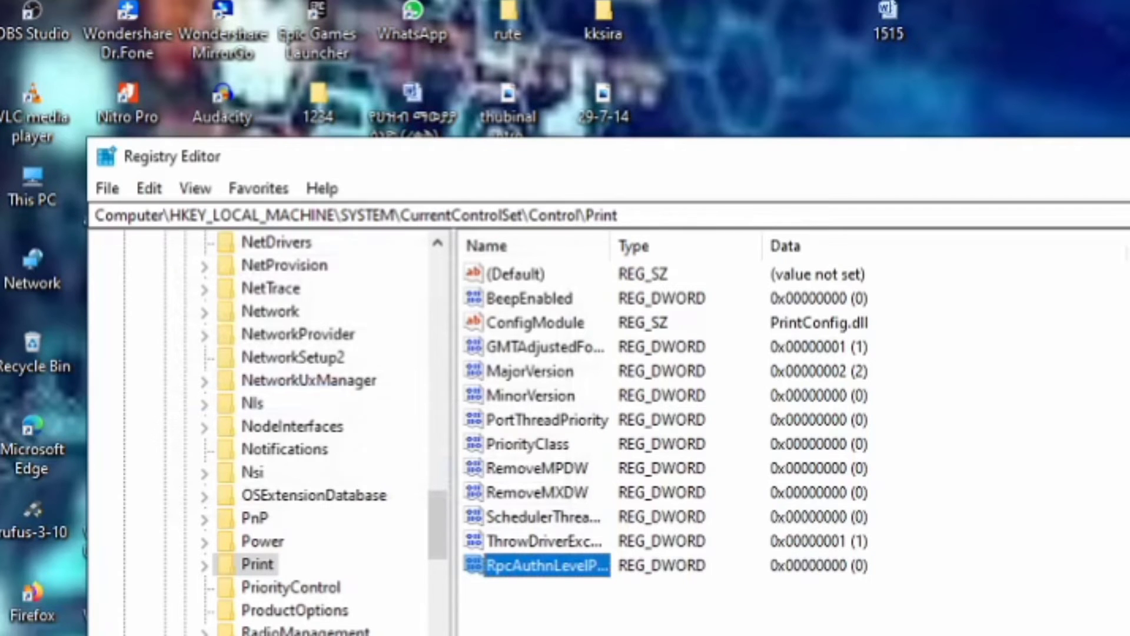
# Close Registry Editor and return to the desktop
pyautogui.hotkey('alt', 'F4')
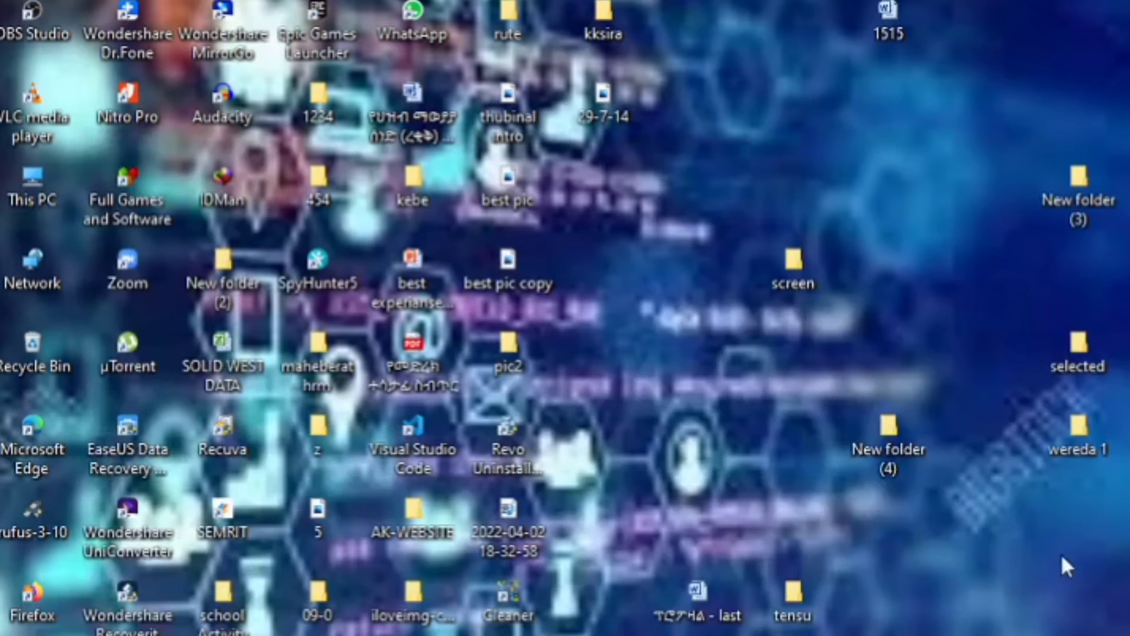
pyautogui.rightClick(1072, 562)
pyautogui.click(762, 415)
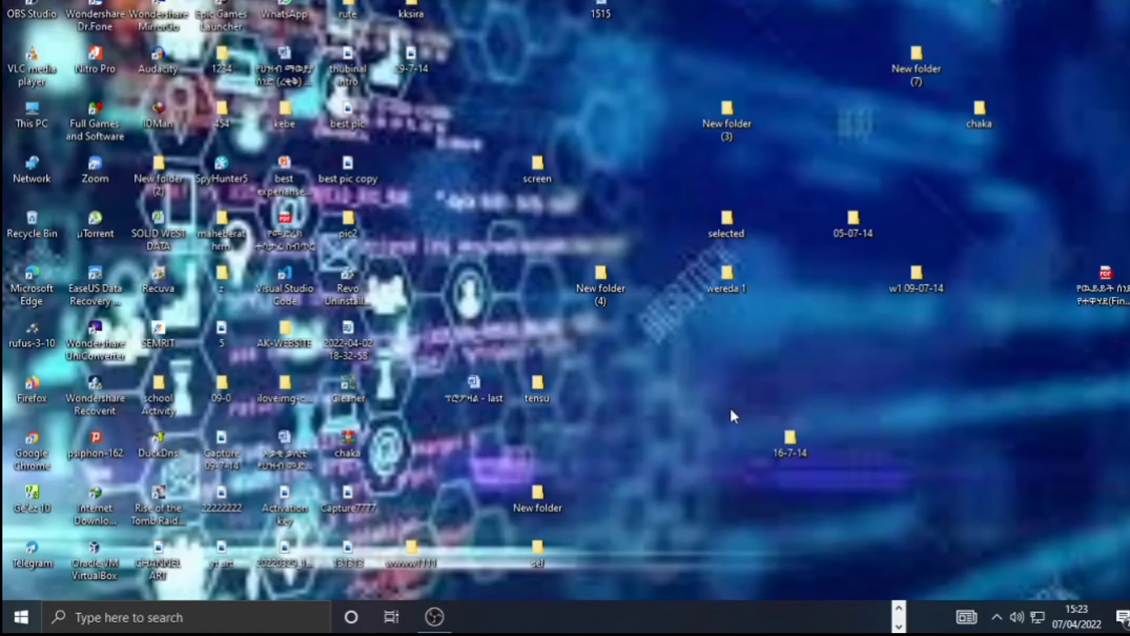
# Search Windows for "ser" and open the Services app
pyautogui.click(181, 622)
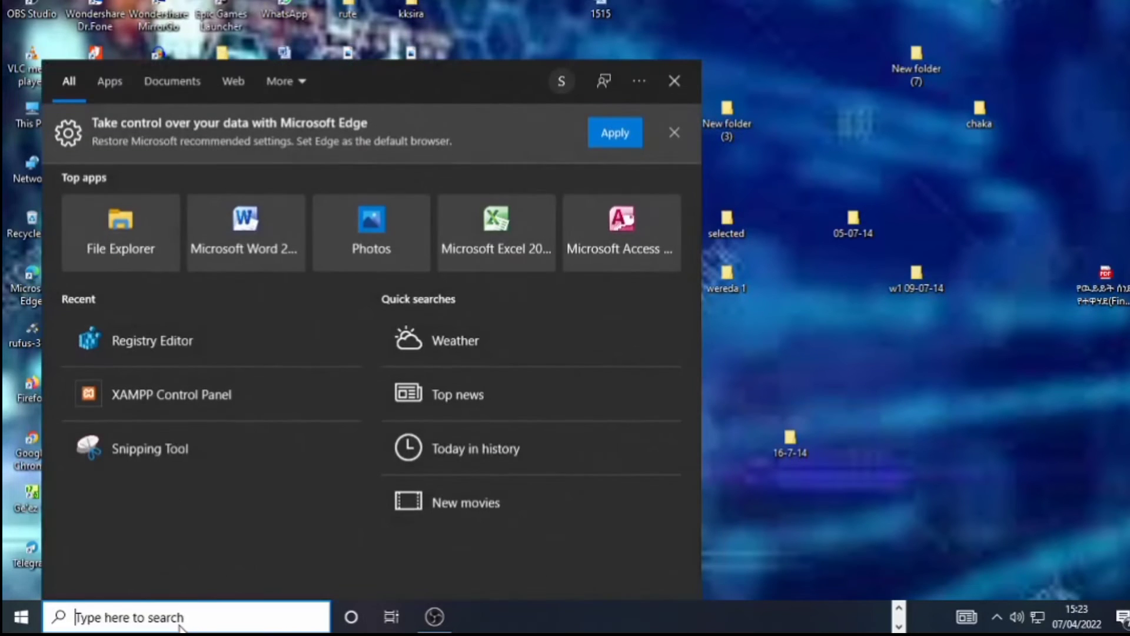
pyautogui.write('ser')
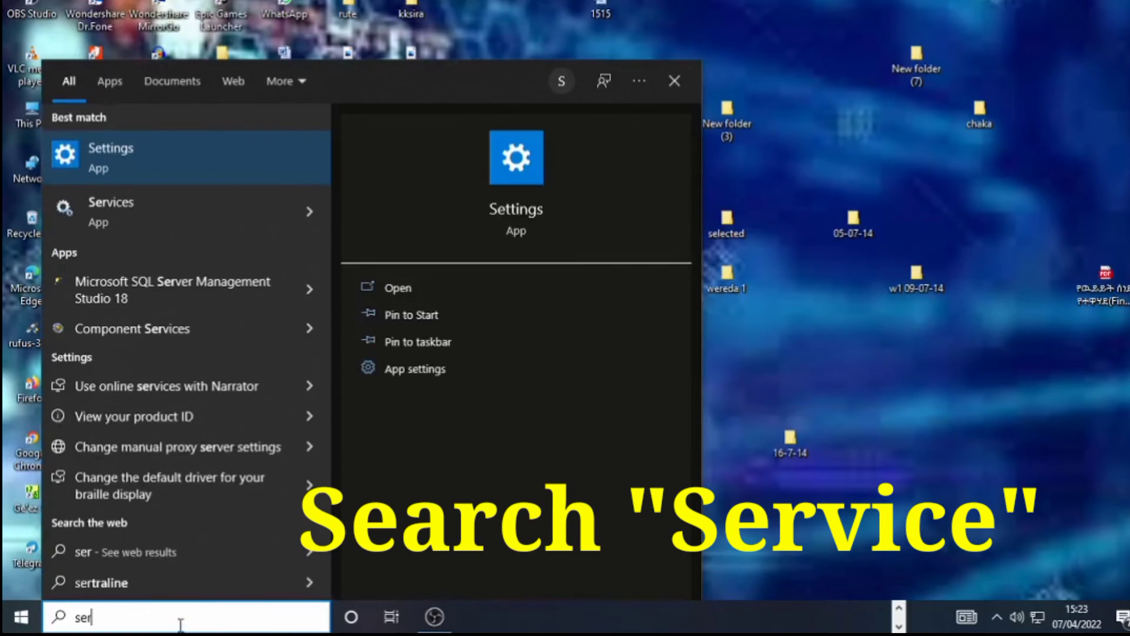
pyautogui.click(103, 209)
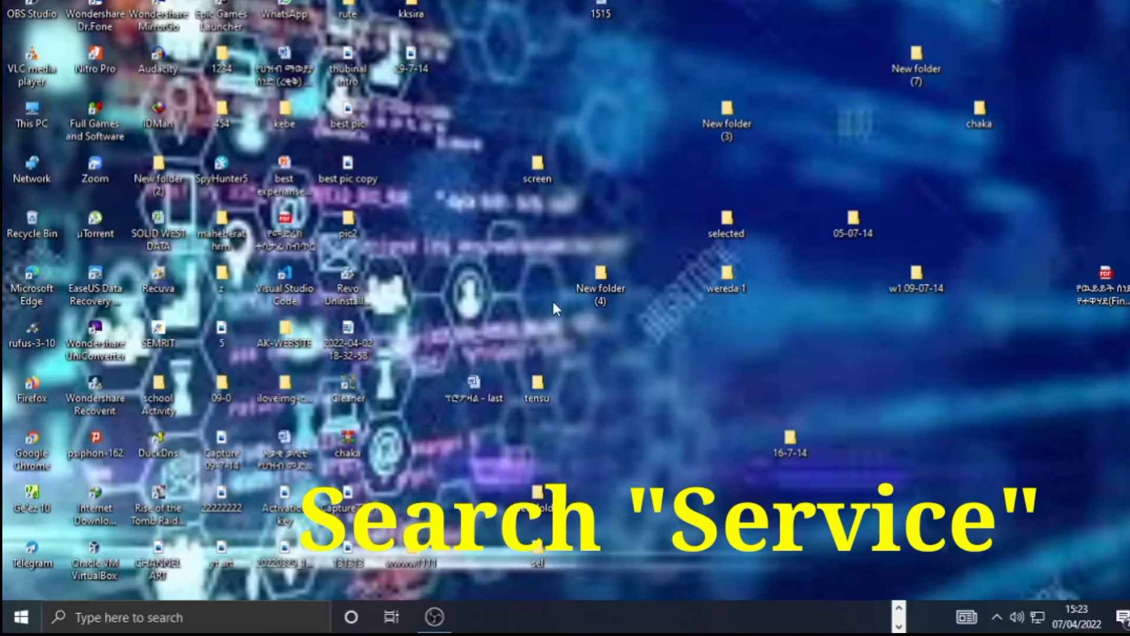
pyautogui.rightClick(456, 245)
pyautogui.click(496, 297)
pyautogui.rightClick(488, 275)
pyautogui.click(523, 321)
pyautogui.rightClick(494, 273)
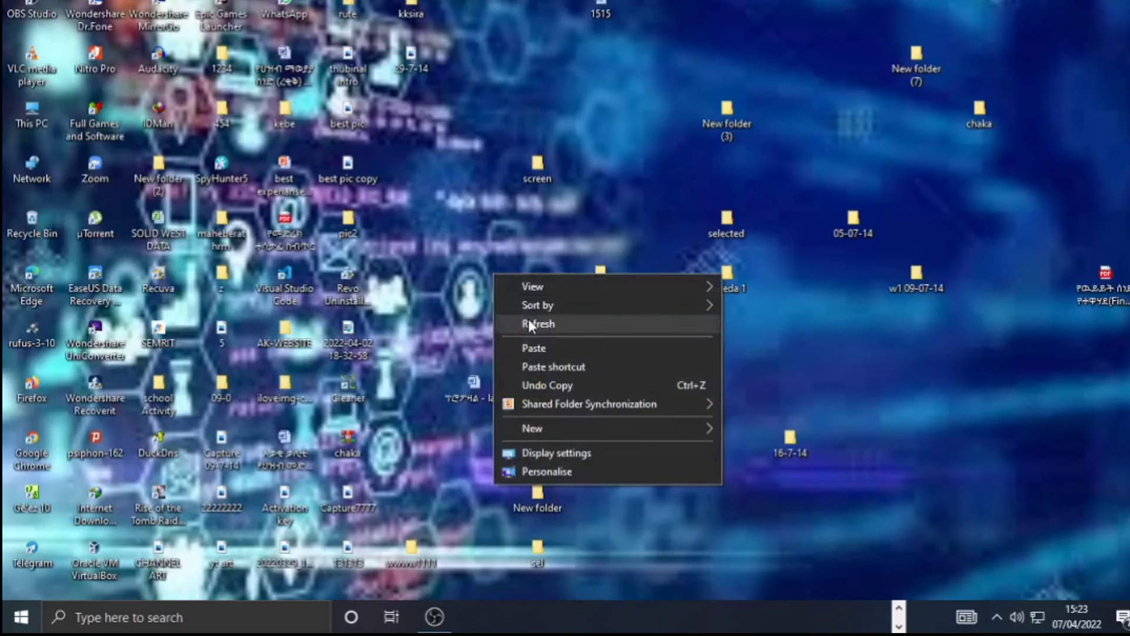
pyautogui.click(531, 324)
pyautogui.rightClick(516, 274)
pyautogui.click(551, 324)
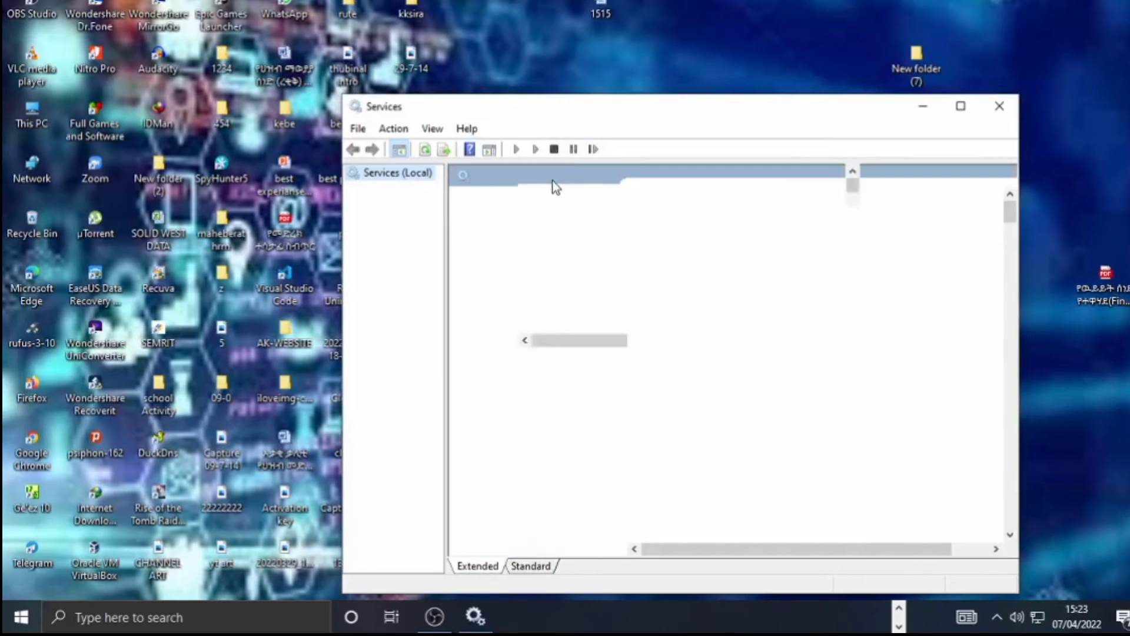
# Maximize the Services window and select the Print Spooler service in the list
pyautogui.moveTo(681, 114); pyautogui.dragTo(504, 59)
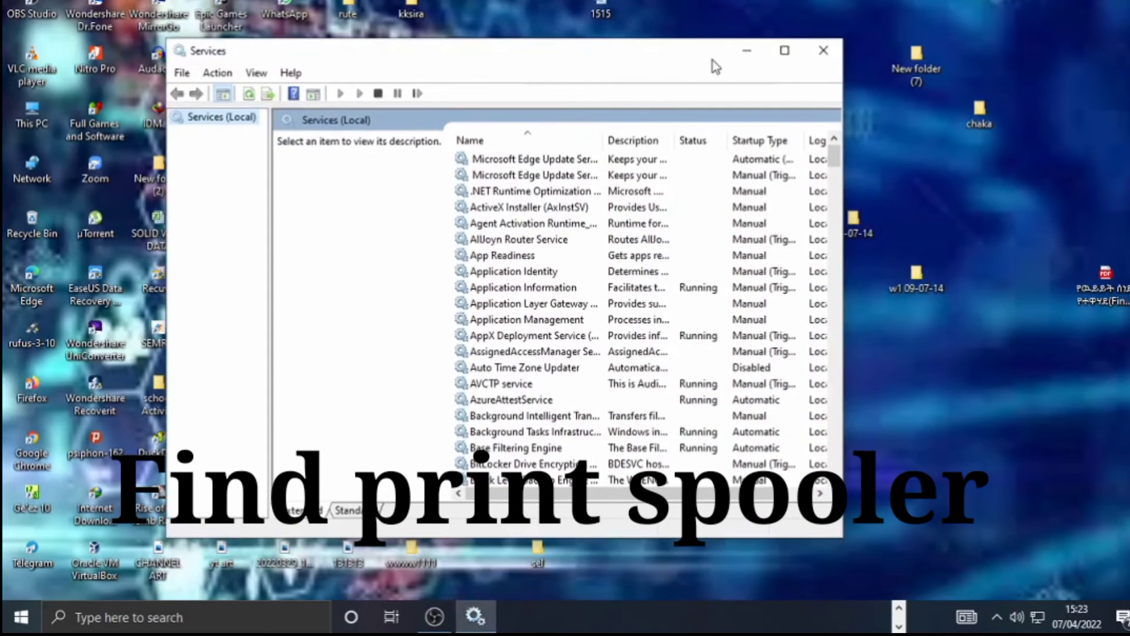
pyautogui.click(784, 51)
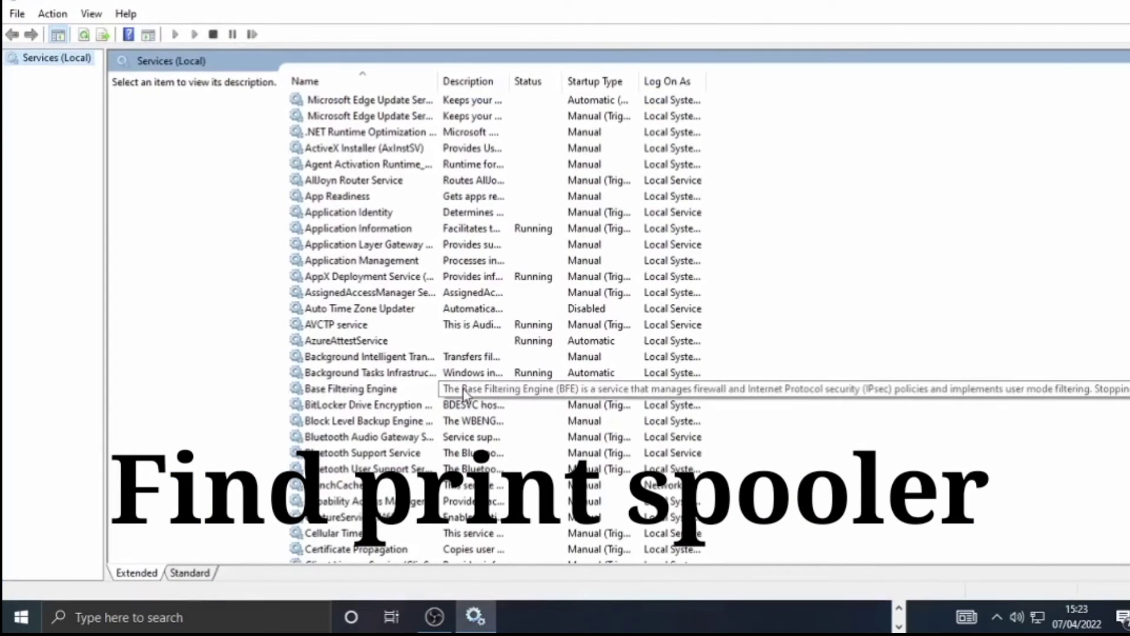
pyautogui.click(353, 357)
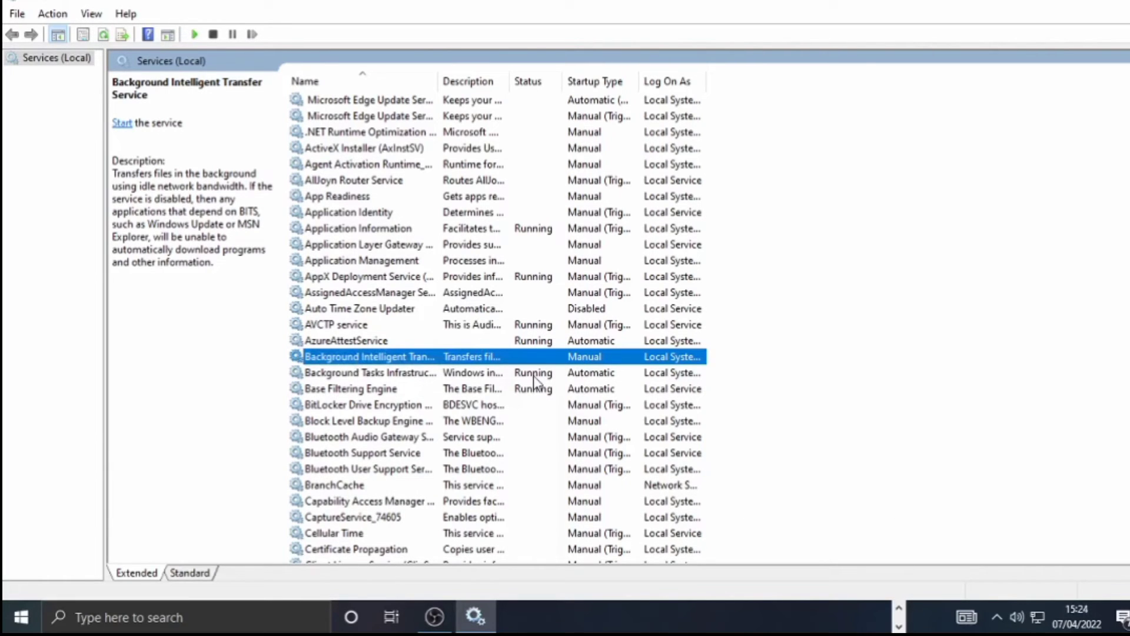
pyautogui.press('p')
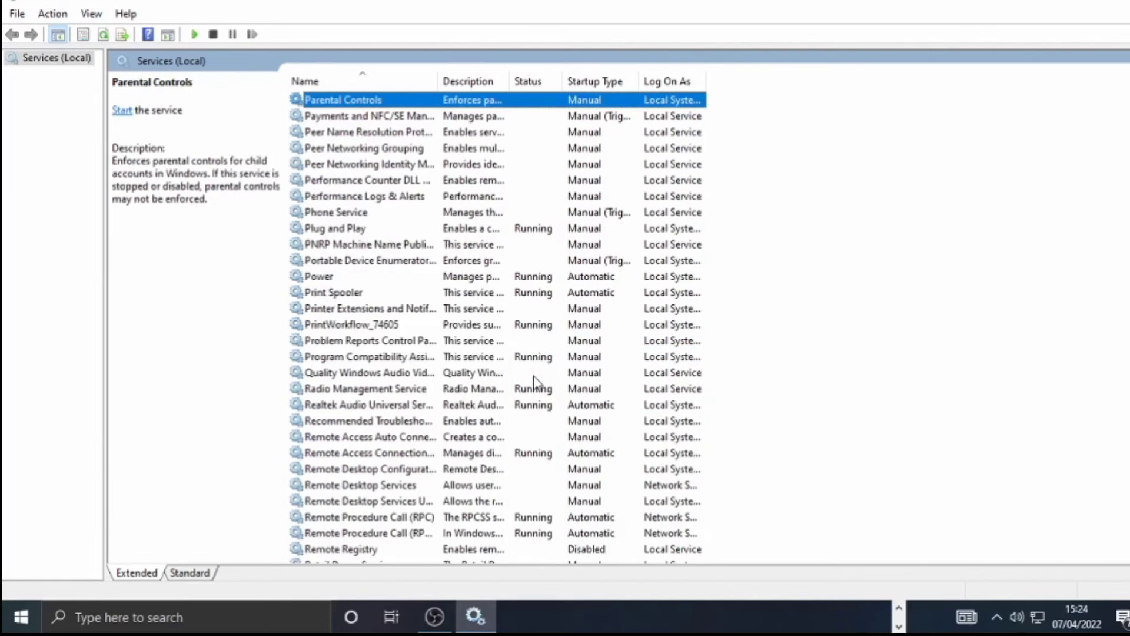
pyautogui.press('Down')
pyautogui.press('Down')
pyautogui.press('Down')
pyautogui.press('Down')
pyautogui.press('Down')
pyautogui.press('Down')
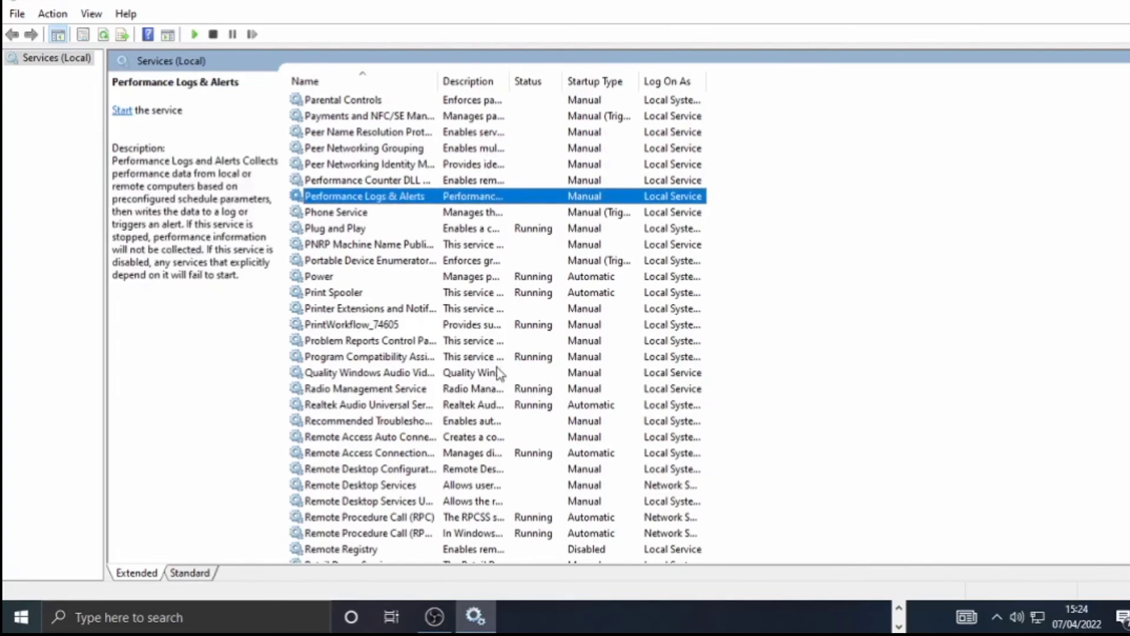
pyautogui.press('Down')
pyautogui.press('Down')
pyautogui.press('Down')
pyautogui.press('Down')
pyautogui.press('Down')
pyautogui.press('Down')
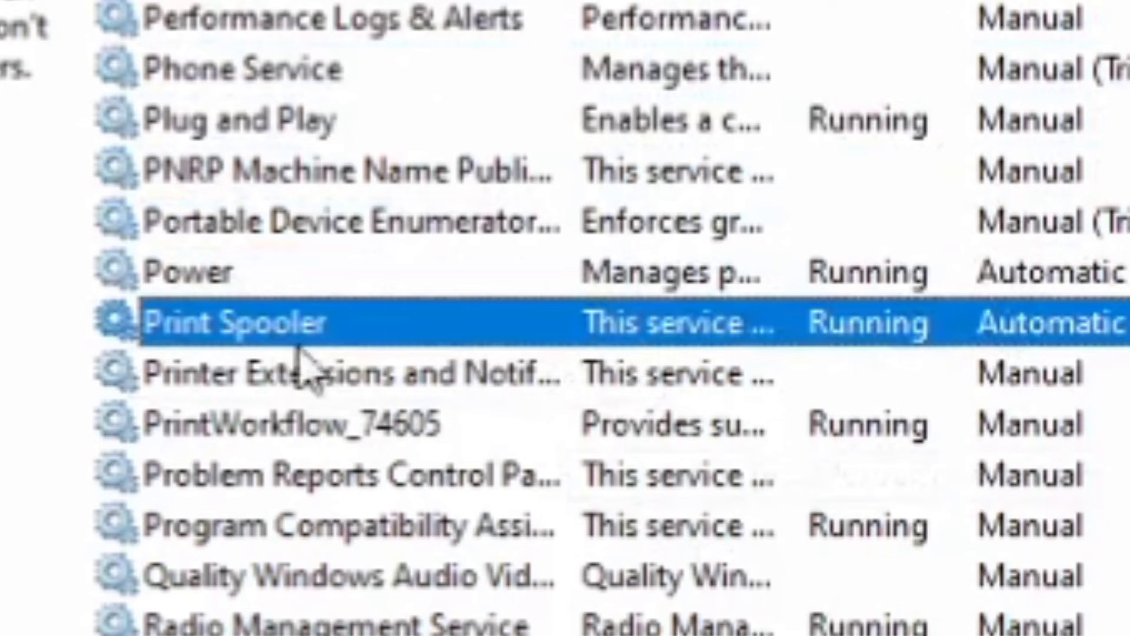
# Restart the Print Spooler service and return to the desktop
pyautogui.rightClick(310, 314)
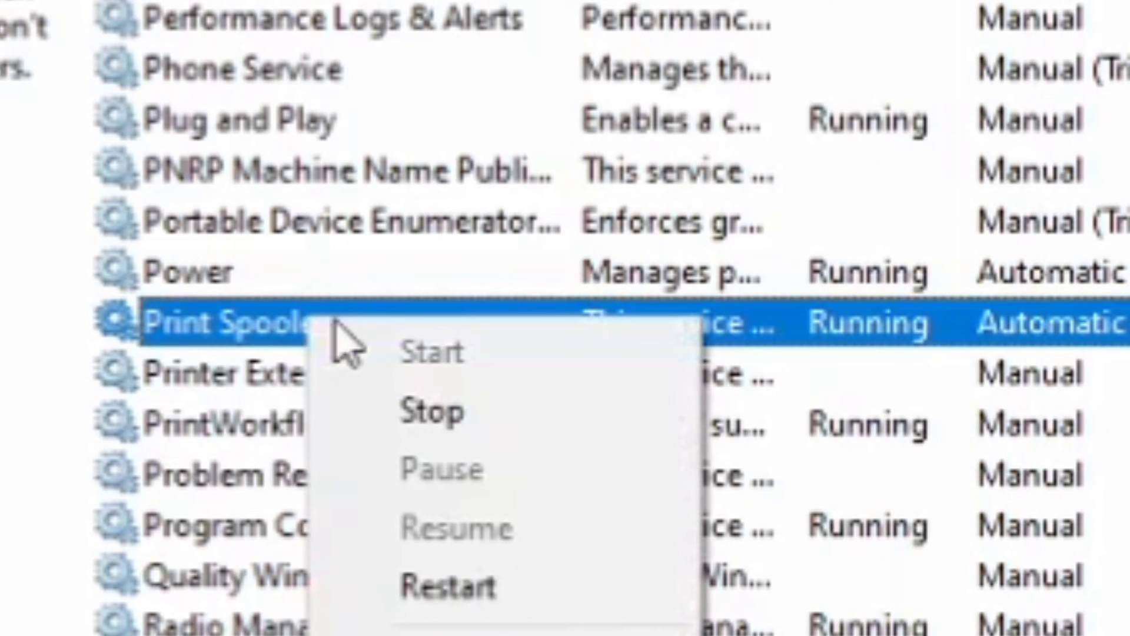
pyautogui.click(472, 606)
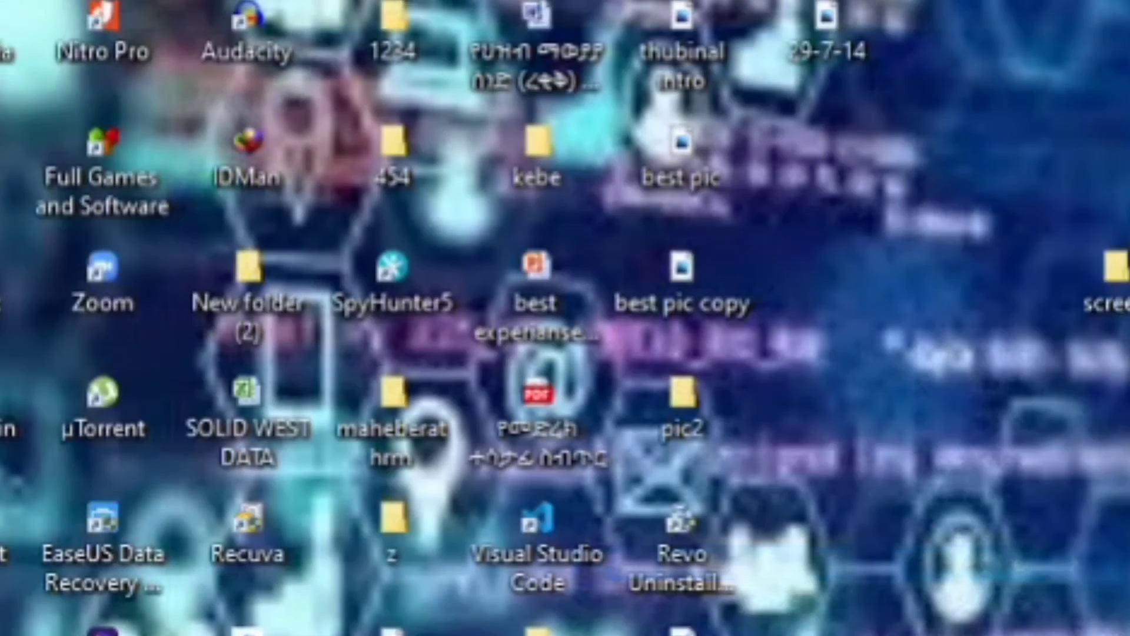
pyautogui.rightClick(1004, 533)
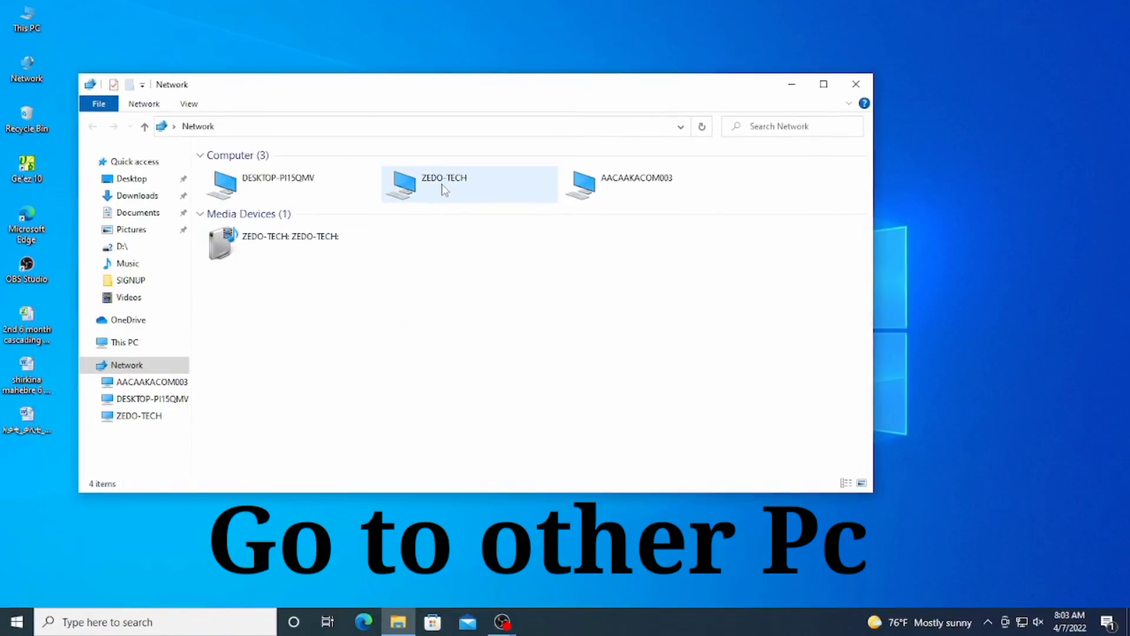
# On the other PC, open the network computer ZEDO-TECH, connect to its shared HP LaserJet 400 M401d printer, and close the print queue window
pyautogui.doubleClick(445, 187)
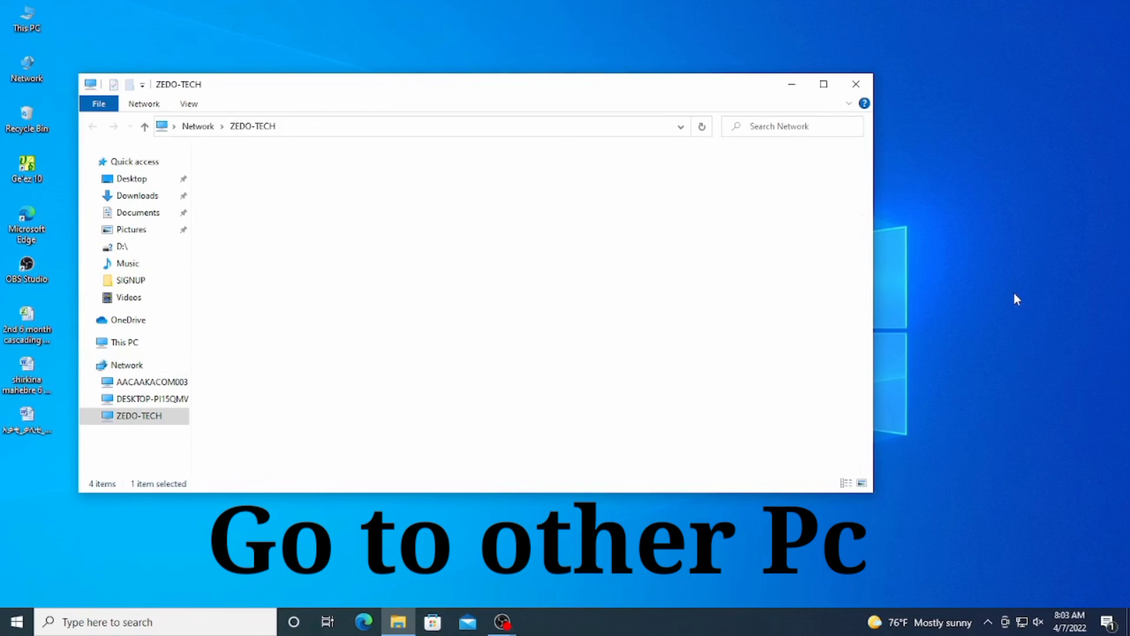
pyautogui.click(416, 171)
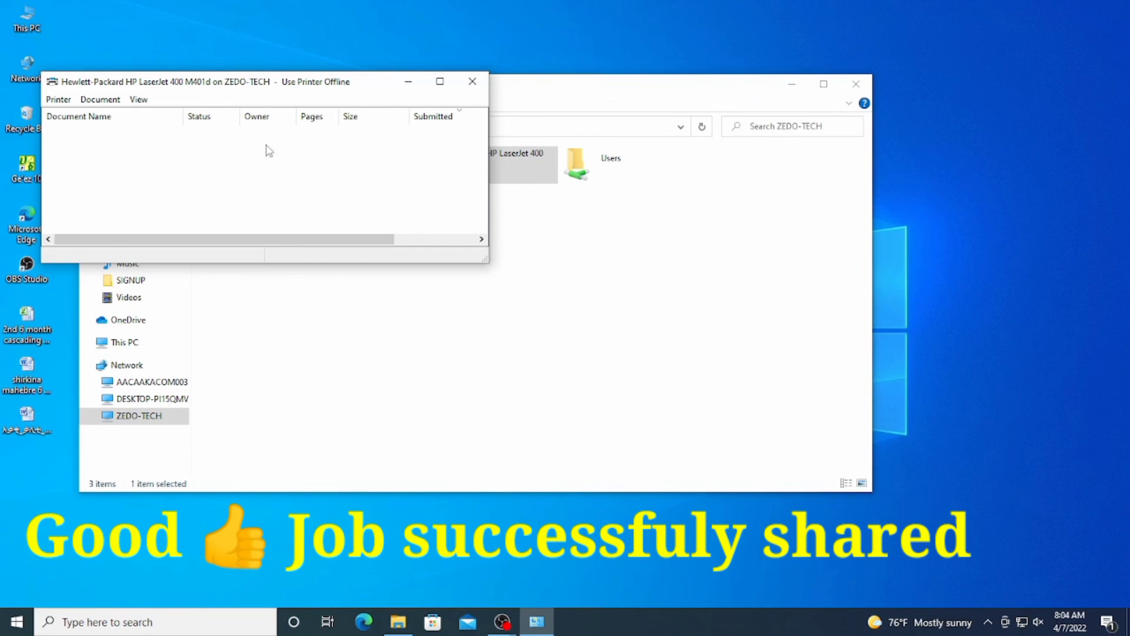
pyautogui.click(474, 82)
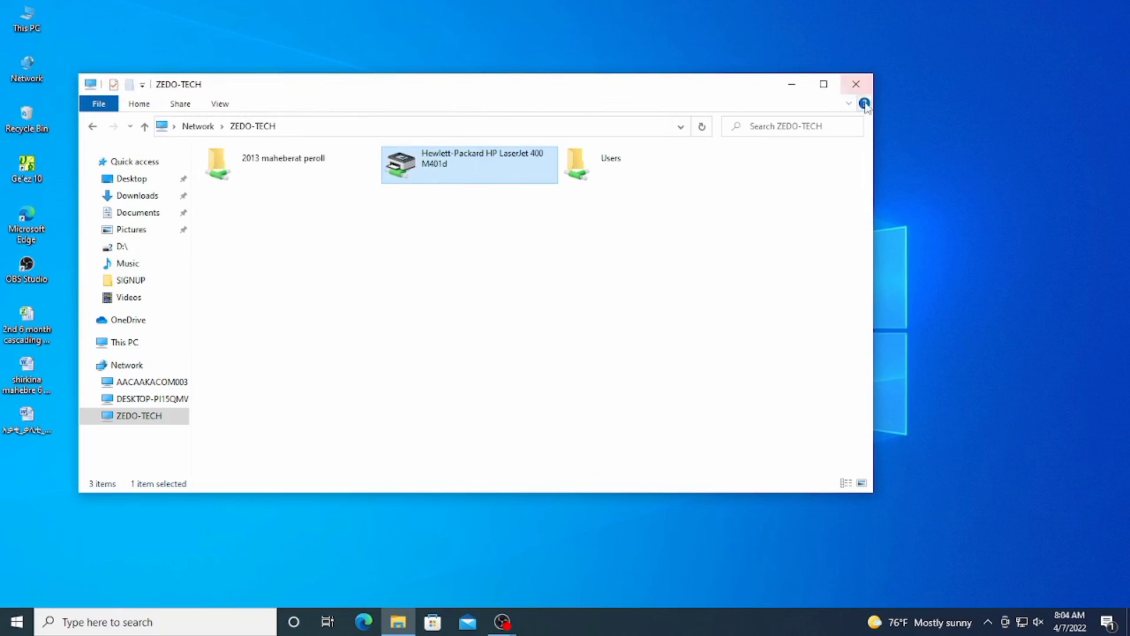